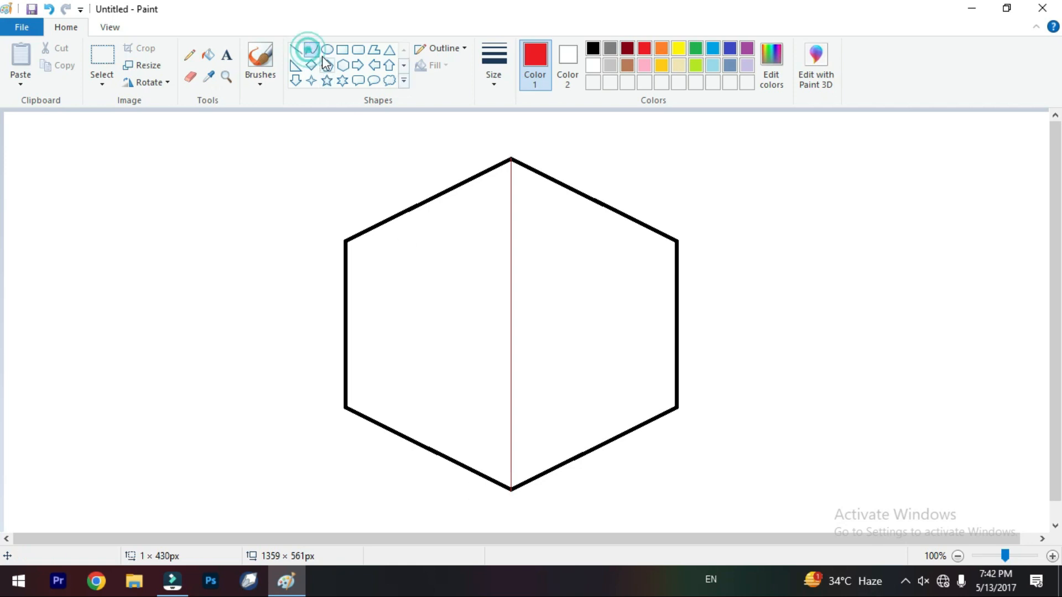
# Step: Draw lines in the second-thickest size from the hexagon's upper-left and upper-right corners to its centre, making the right one black
pyautogui.click(500, 80)
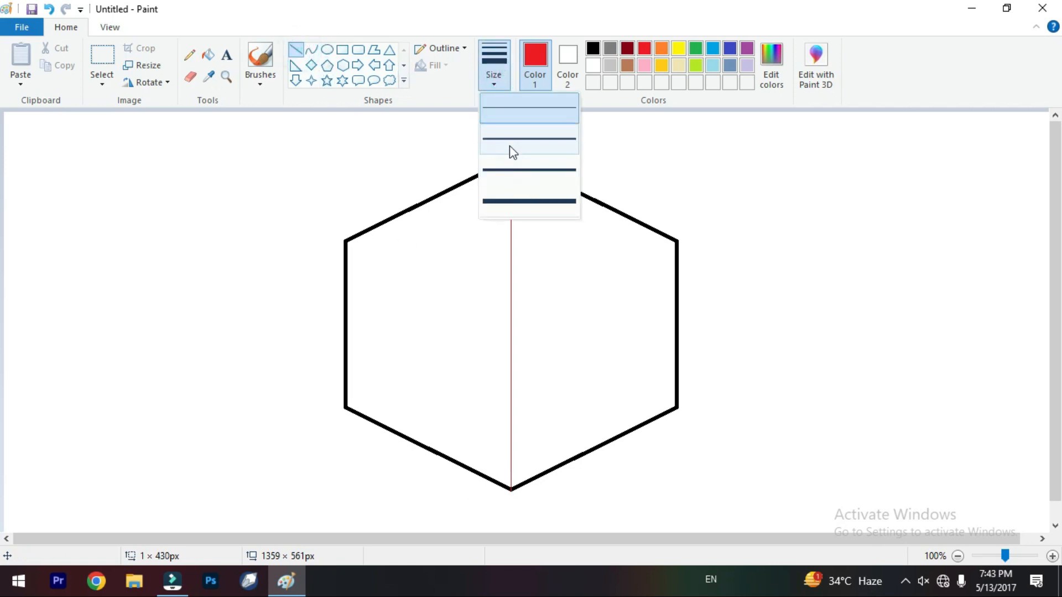
pyautogui.click(510, 170)
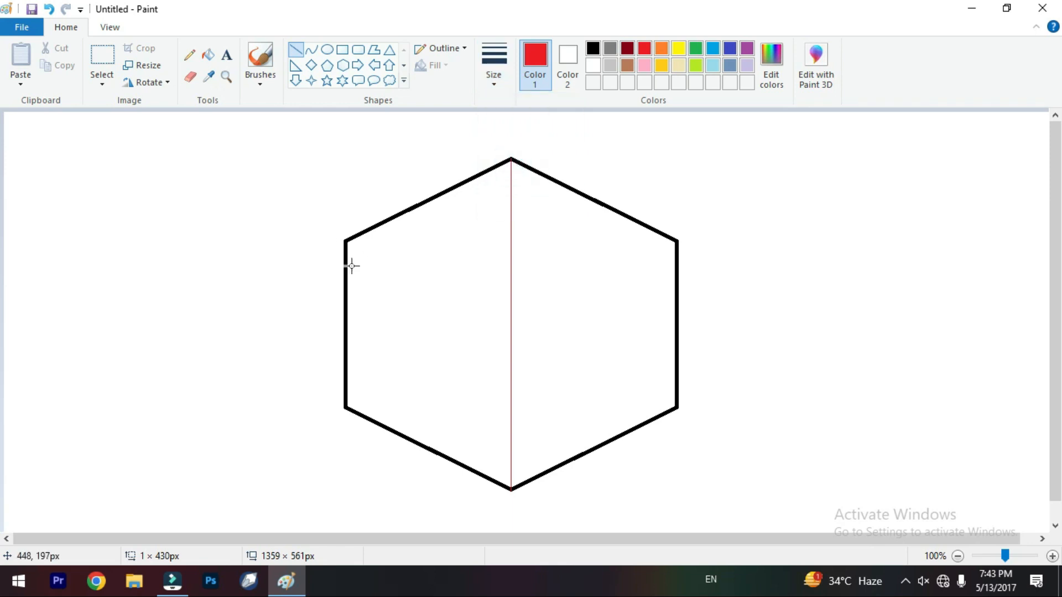
pyautogui.moveTo(346, 241); pyautogui.dragTo(512, 320)
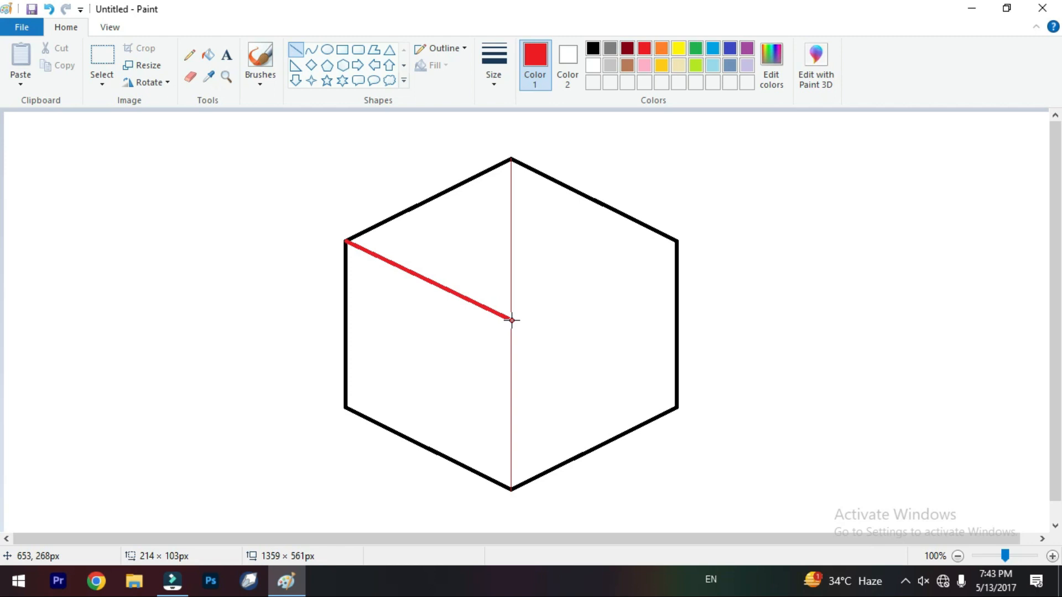
pyautogui.moveTo(511, 320)
pyautogui.mouseDown()
pyautogui.moveTo(511, 335)
pyautogui.moveTo(512, 320)
pyautogui.mouseUp()
pyautogui.moveTo(676, 242); pyautogui.dragTo(511, 320)
pyautogui.click(592, 48)
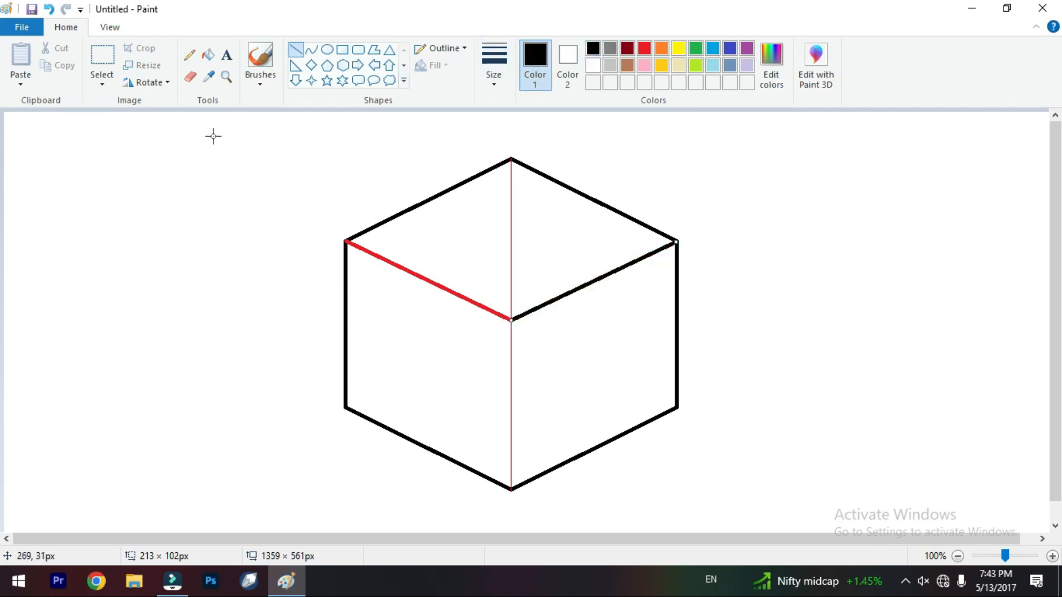
# Step: Erase most of the red vertical guide line and recolour the red sloped edge black
pyautogui.click(190, 77)
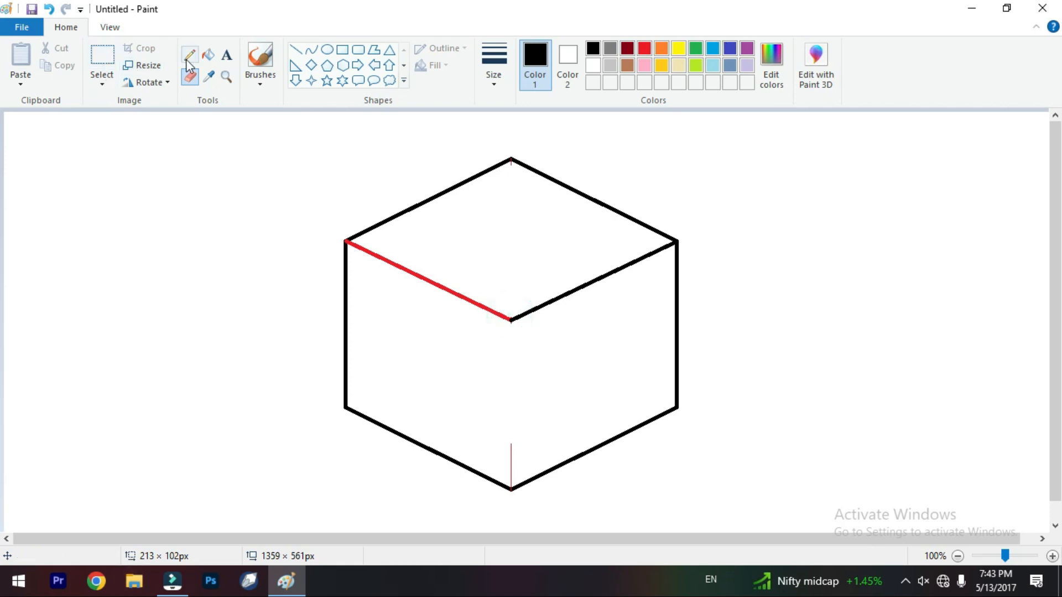
pyautogui.click(208, 55)
pyautogui.click(410, 270)
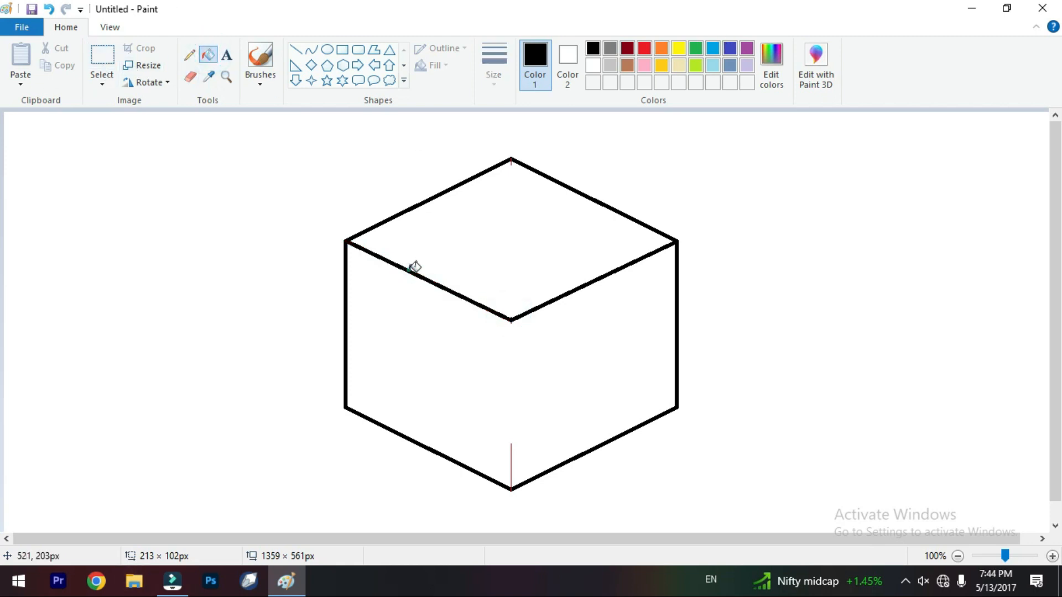
# Step: Draw a black vertical line from the cube's centre corner down to its lowest corner
pyautogui.click(295, 49)
pyautogui.moveTo(511, 319); pyautogui.dragTo(507, 490)
pyautogui.click(880, 173)
# Step: Erase the leftover red mark just below the cube's uppermost corner and return to 100% zoom
pyautogui.click(227, 76)
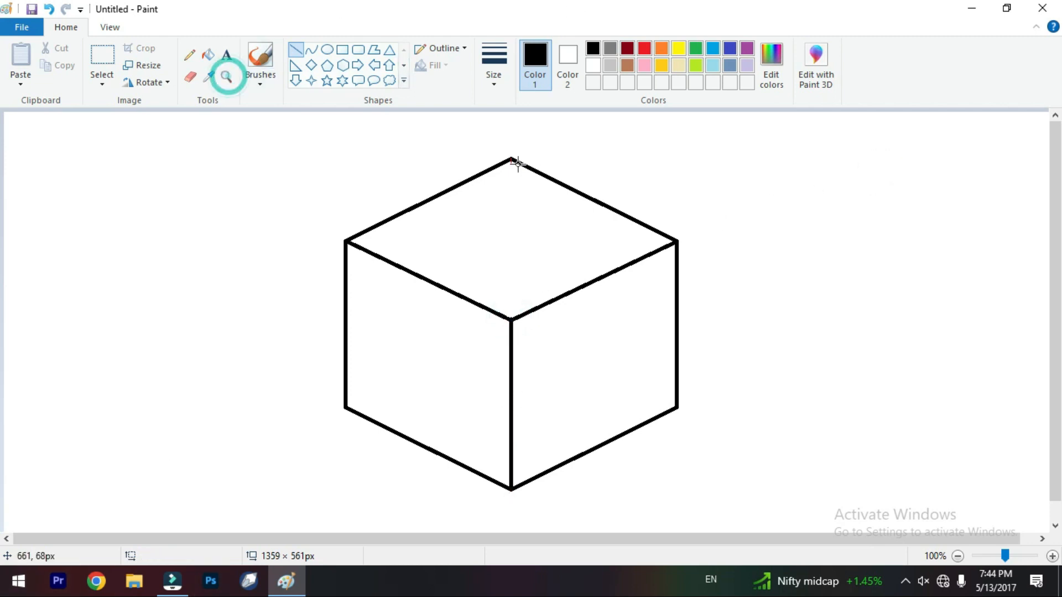
pyautogui.click(550, 209)
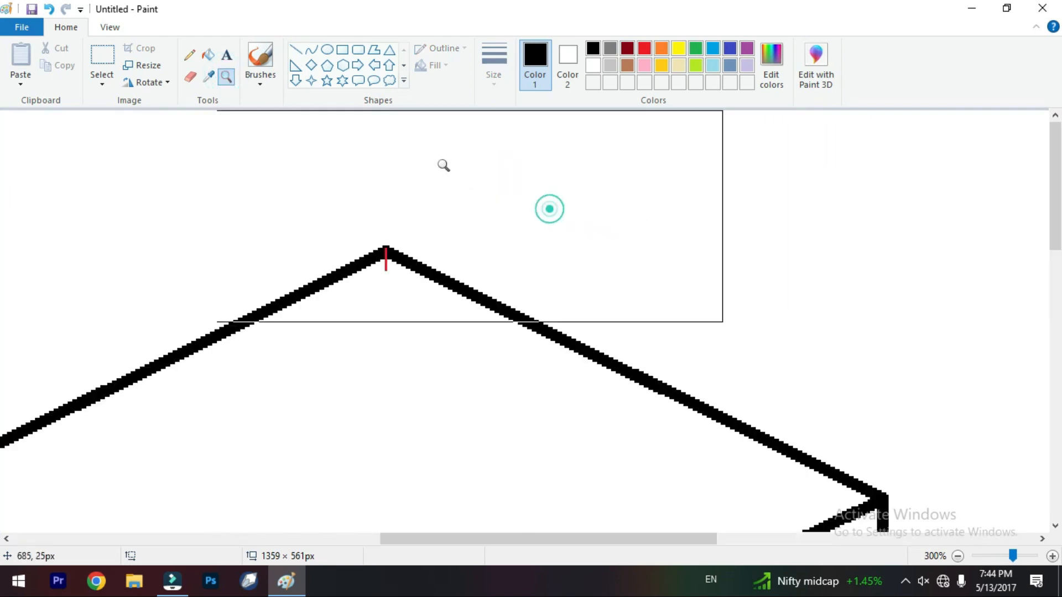
pyautogui.click(190, 78)
pyautogui.click(385, 270)
pyautogui.click(386, 268)
pyautogui.click(226, 76)
pyautogui.rightClick(491, 351)
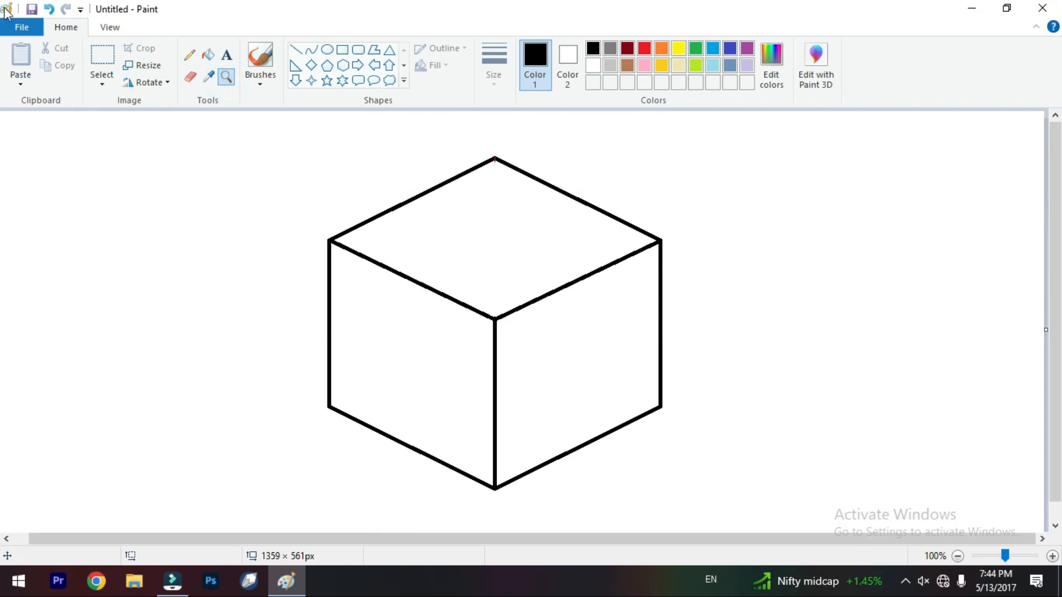
# Step: Draw two vertical lines about 218 px long that divide the cube's left face into thirds
pyautogui.click(295, 49)
pyautogui.moveTo(376, 262)
pyautogui.mouseDown()
pyautogui.moveTo(389, 270)
pyautogui.moveTo(375, 434)
pyautogui.mouseUp()
pyautogui.moveTo(441, 292); pyautogui.dragTo(427, 458)
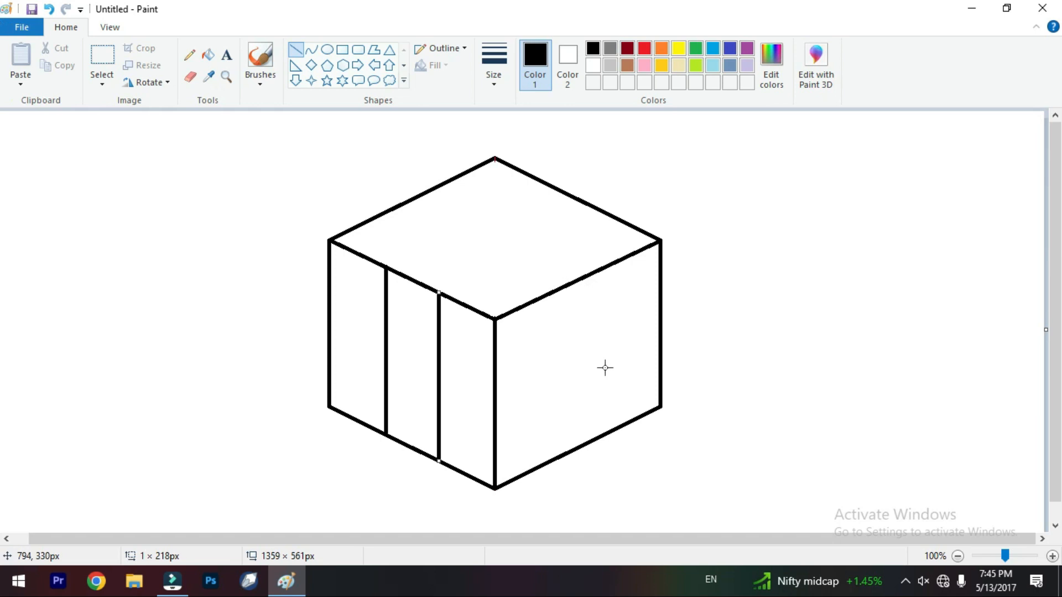
# Step: Try to shift the left face's first vertical divider slightly left using a free-form selection
pyautogui.click(102, 85)
pyautogui.click(118, 138)
pyautogui.moveTo(369, 274)
pyautogui.mouseDown()
pyautogui.moveTo(344, 441)
pyautogui.moveTo(390, 449)
pyautogui.moveTo(414, 327)
pyautogui.moveTo(412, 246)
pyautogui.mouseUp()
pyautogui.press('Left')
pyautogui.press('Left')
pyautogui.press('Left')
pyautogui.press('Left')
pyautogui.press('Left')
pyautogui.press('Left')
pyautogui.press('Left')
pyautogui.press('Left')
pyautogui.press('Left')
pyautogui.press('Left')
pyautogui.press('Up')
pyautogui.press('Up')
pyautogui.press('Up')
pyautogui.press('Up')
pyautogui.press('Up')
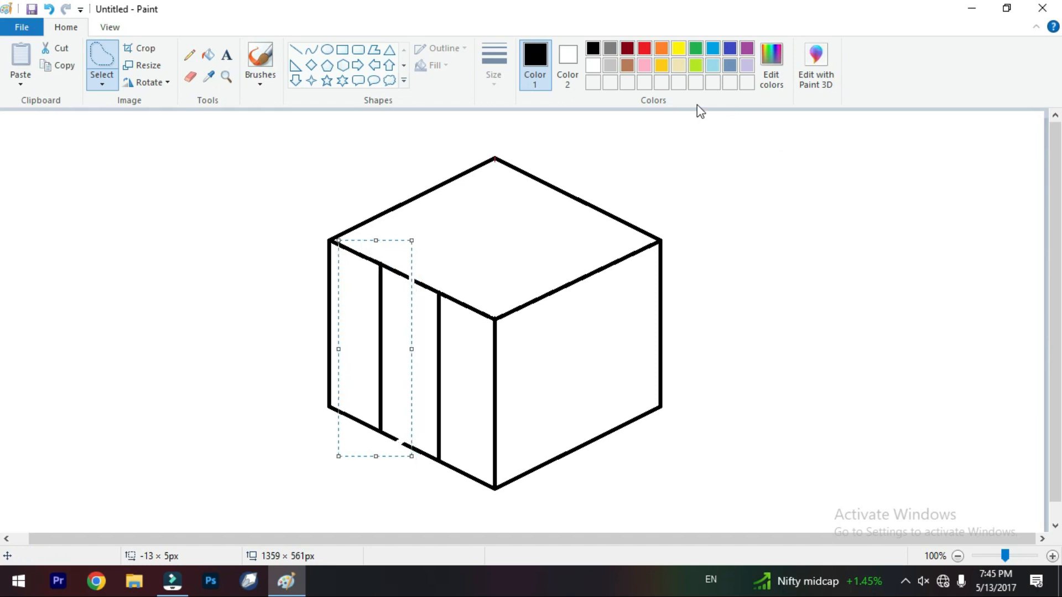
pyautogui.hotkey('ctrl', 'z')
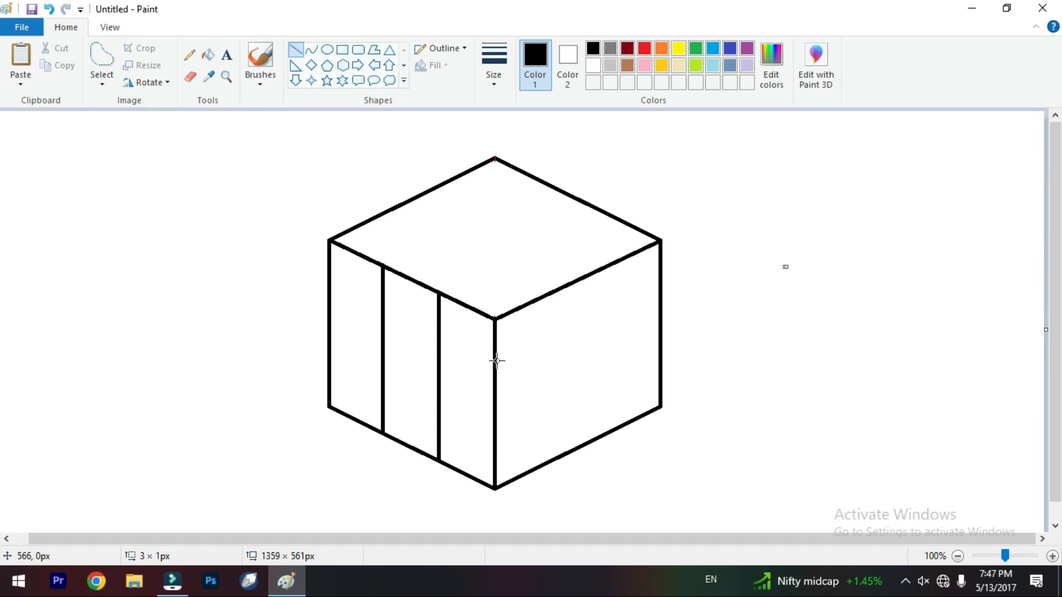
# Step: Draw a sloped line about 213 × 105 px across the right face and nudge it down to the upper-third mark
pyautogui.moveTo(496, 361); pyautogui.dragTo(662, 280)
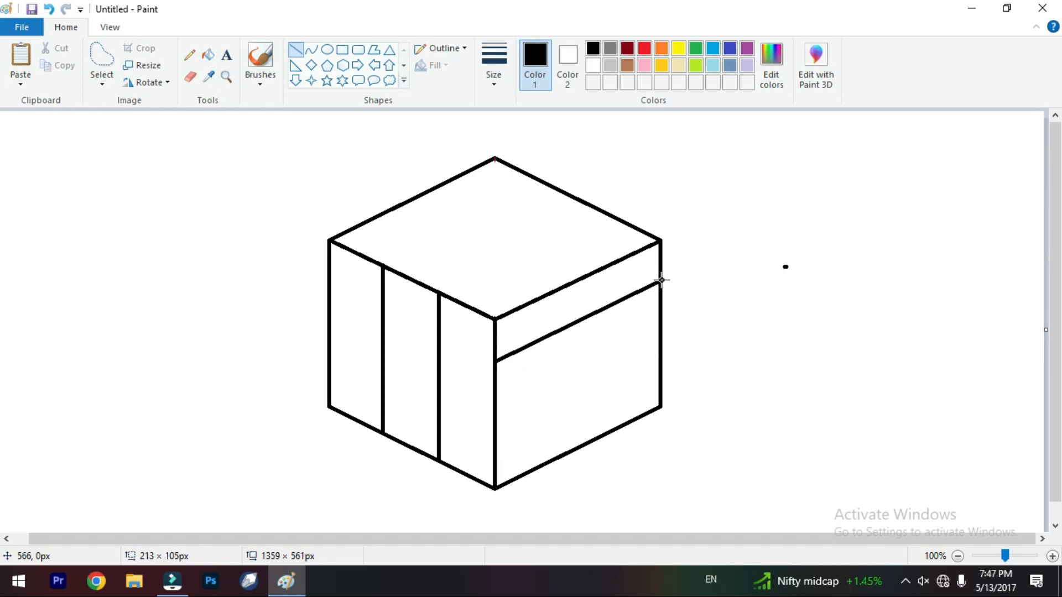
pyautogui.press('Down')
pyautogui.press('Down')
pyautogui.press('Down')
pyautogui.press('Down')
pyautogui.press('Down')
pyautogui.press('Down')
pyautogui.press('Down')
pyautogui.press('Down')
pyautogui.press('Down')
pyautogui.press('Down')
pyautogui.press('Down')
pyautogui.press('Down')
pyautogui.press('Down')
pyautogui.press('Down')
pyautogui.press('Down')
pyautogui.press('Down')
pyautogui.press('Down')
pyautogui.press('Down')
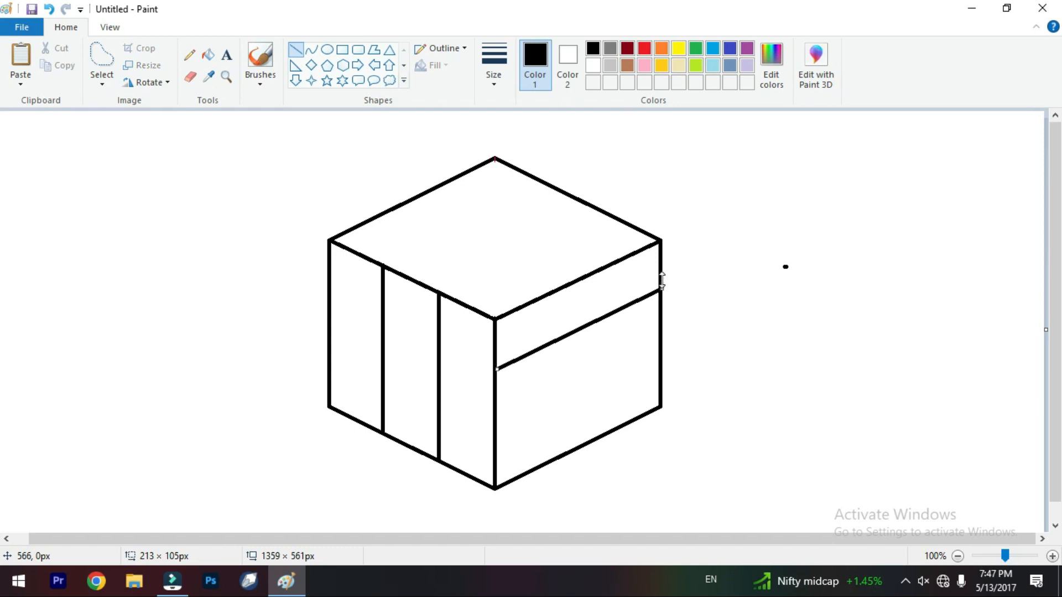
pyautogui.press('Down')
pyautogui.press('Down')
pyautogui.press('Down')
pyautogui.press('Down')
pyautogui.press('Down')
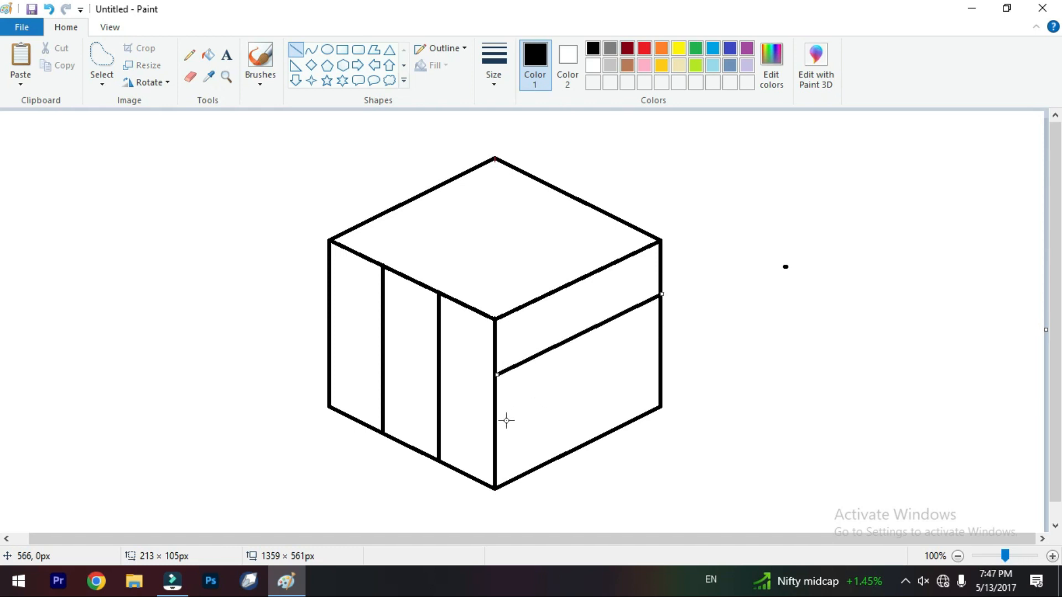
# Step: Draw a second parallel sloped line across the right face at the lower-third mark and erase the stray dot beside the cube
pyautogui.moveTo(496, 432)
pyautogui.mouseDown()
pyautogui.moveTo(636, 384)
pyautogui.moveTo(661, 351)
pyautogui.mouseUp()
pyautogui.click(190, 77)
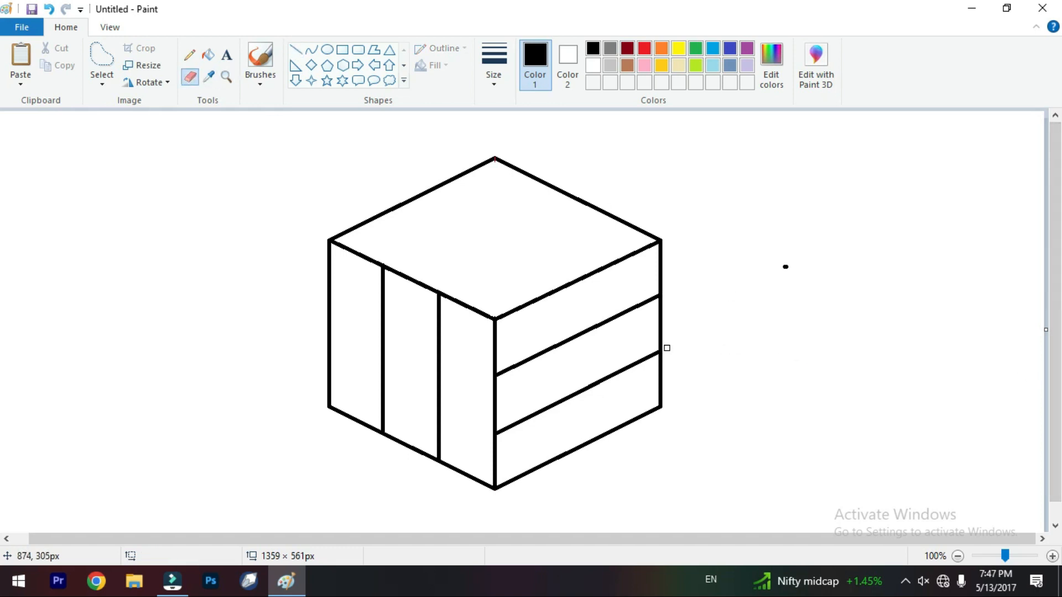
pyautogui.click(784, 266)
pyautogui.click(49, 9)
# Step: Draw two vertical lines on the right face to complete its 3 × 3 grid, adjusting the left one into alignment
pyautogui.click(296, 50)
pyautogui.moveTo(606, 267); pyautogui.dragTo(606, 435)
pyautogui.moveTo(545, 296); pyautogui.dragTo(548, 461)
pyautogui.moveTo(546, 377); pyautogui.dragTo(552, 375)
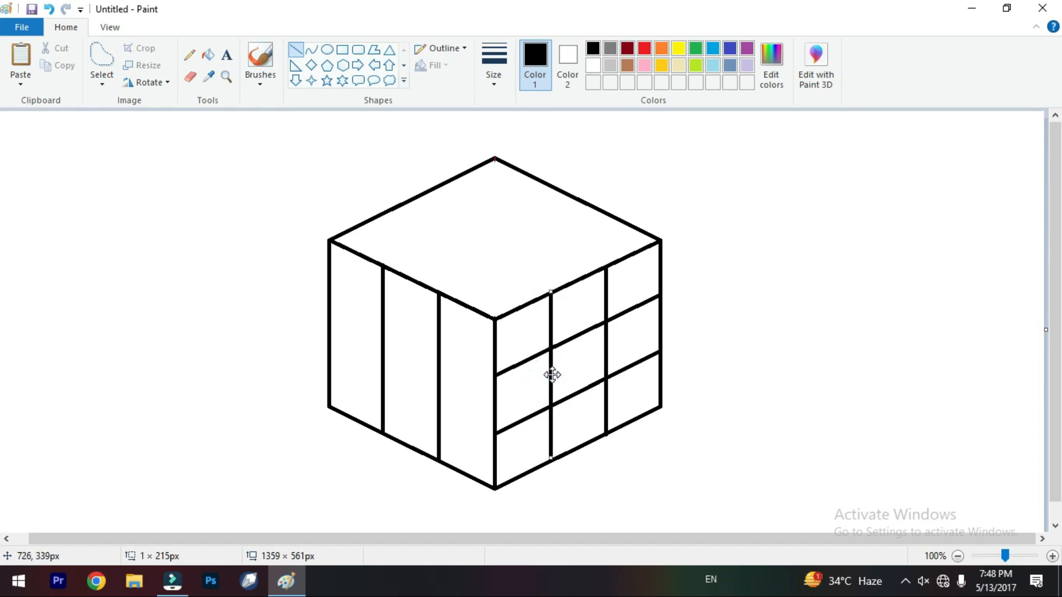
pyautogui.click(784, 364)
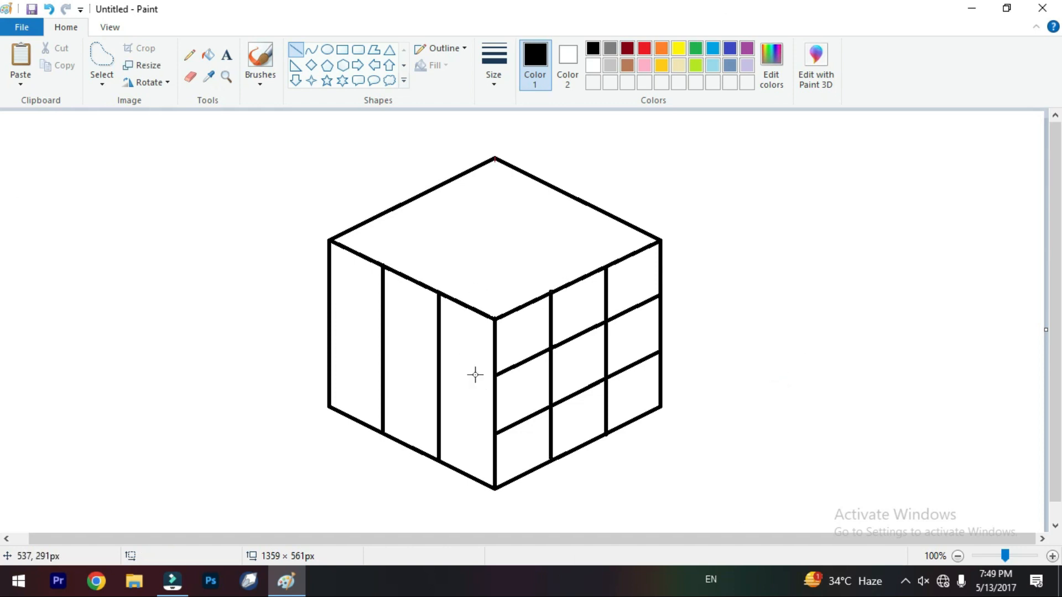
# Step: Draw two sloped lines across the left face, continuing the right face's dividers to complete its 3 × 3 grid
pyautogui.moveTo(494, 375); pyautogui.dragTo(327, 295)
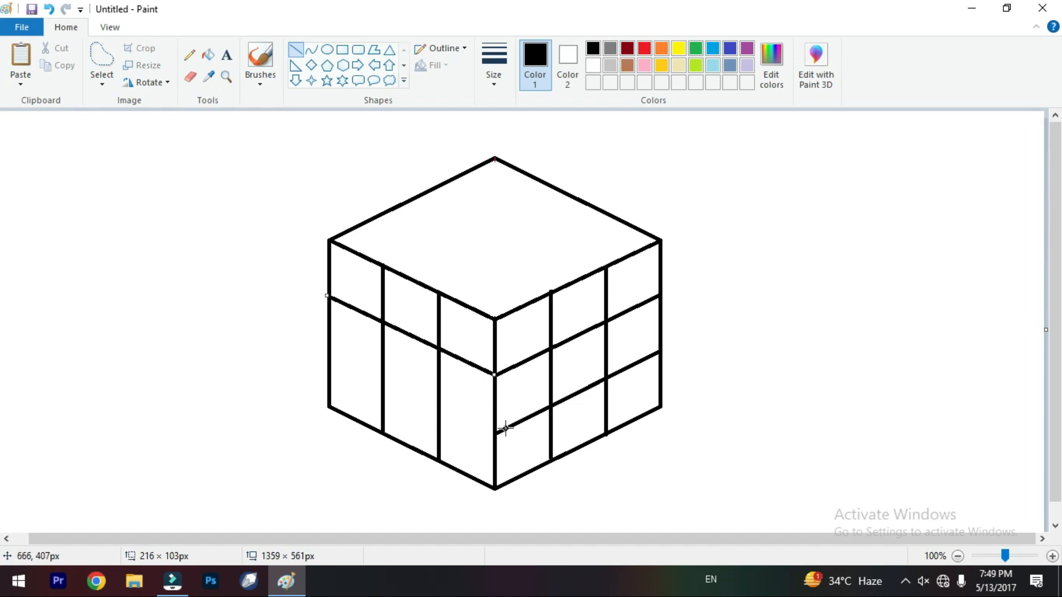
pyautogui.moveTo(495, 433)
pyautogui.mouseDown()
pyautogui.moveTo(317, 358)
pyautogui.moveTo(330, 353)
pyautogui.mouseUp()
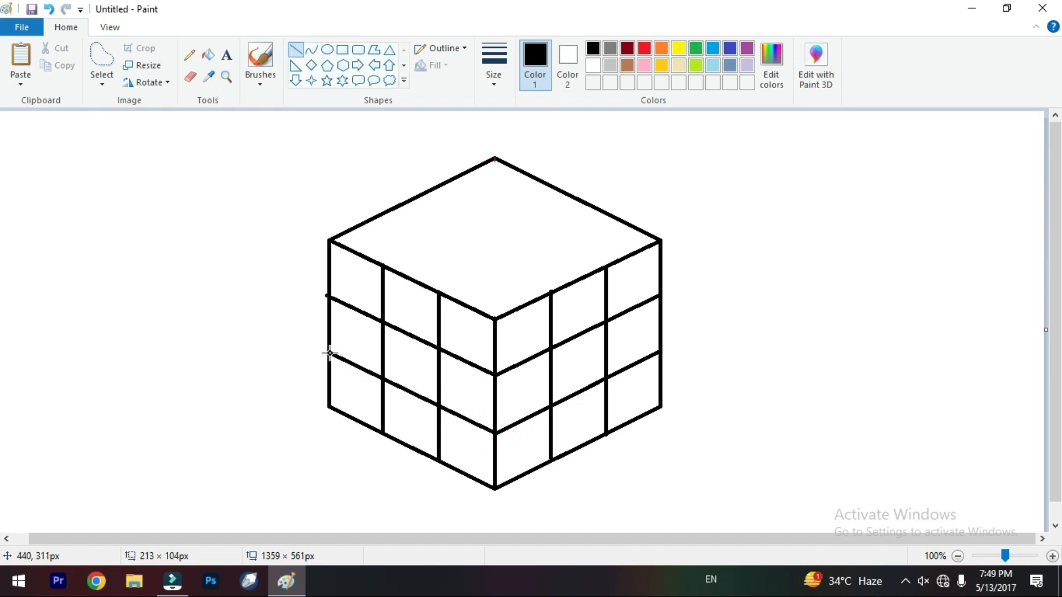
# Step: Draw two sloped lines in each direction across the top face, extending the side dividers into a 3 × 3 grid
pyautogui.moveTo(385, 268)
pyautogui.mouseDown()
pyautogui.moveTo(523, 176)
pyautogui.moveTo(545, 185)
pyautogui.mouseUp()
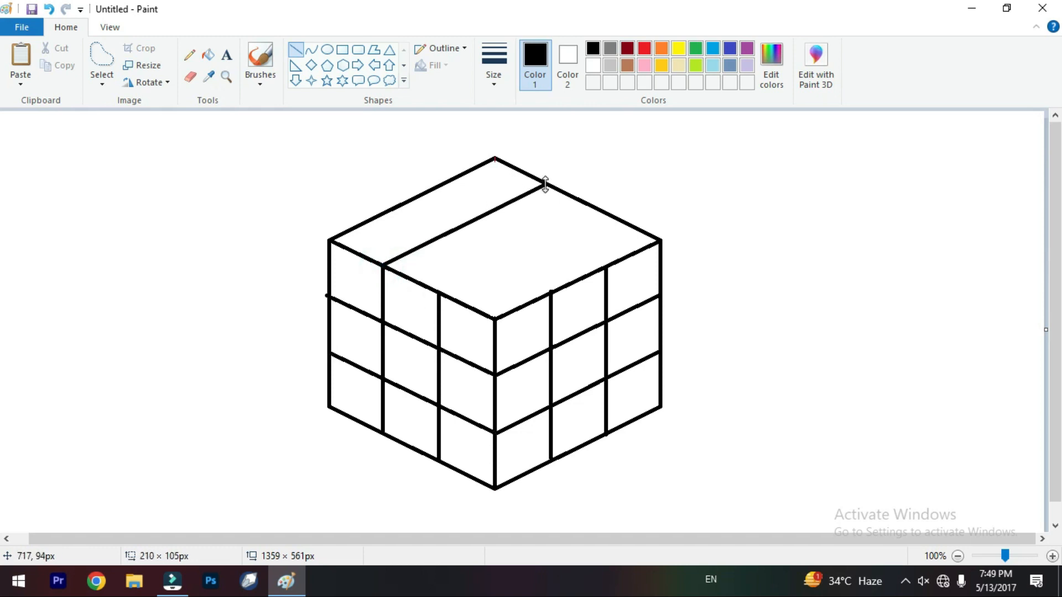
pyautogui.moveTo(439, 293)
pyautogui.mouseDown()
pyautogui.moveTo(576, 201)
pyautogui.moveTo(603, 212)
pyautogui.mouseUp()
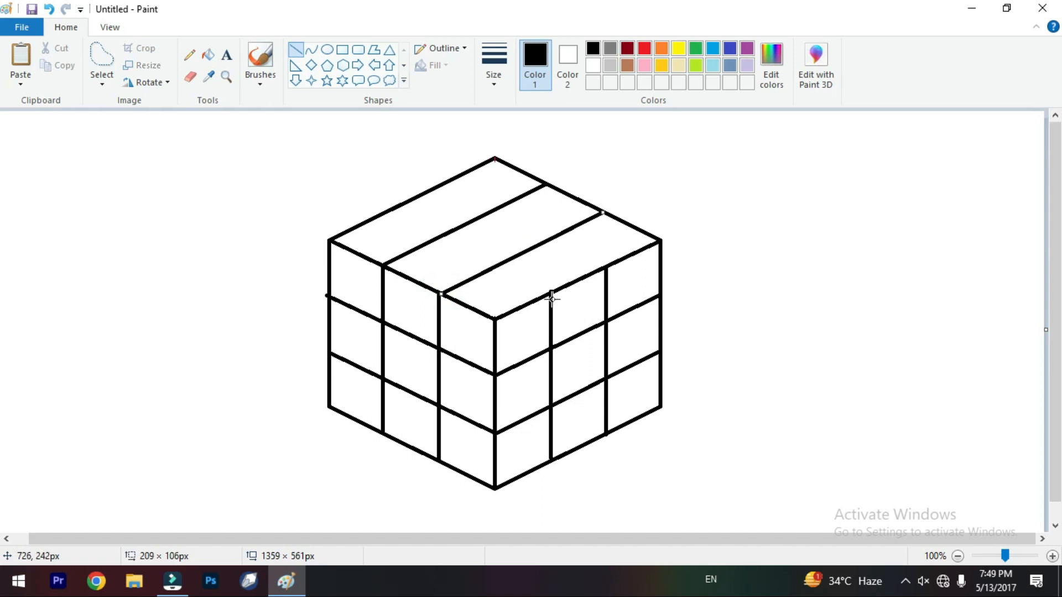
pyautogui.moveTo(551, 292); pyautogui.dragTo(381, 213)
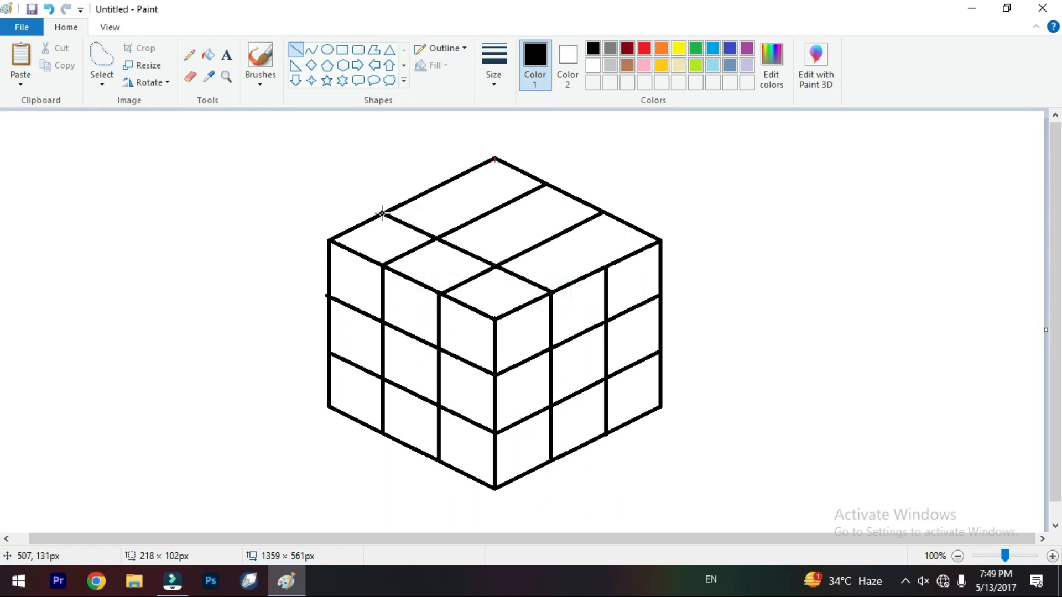
pyautogui.moveTo(606, 267); pyautogui.dragTo(445, 184)
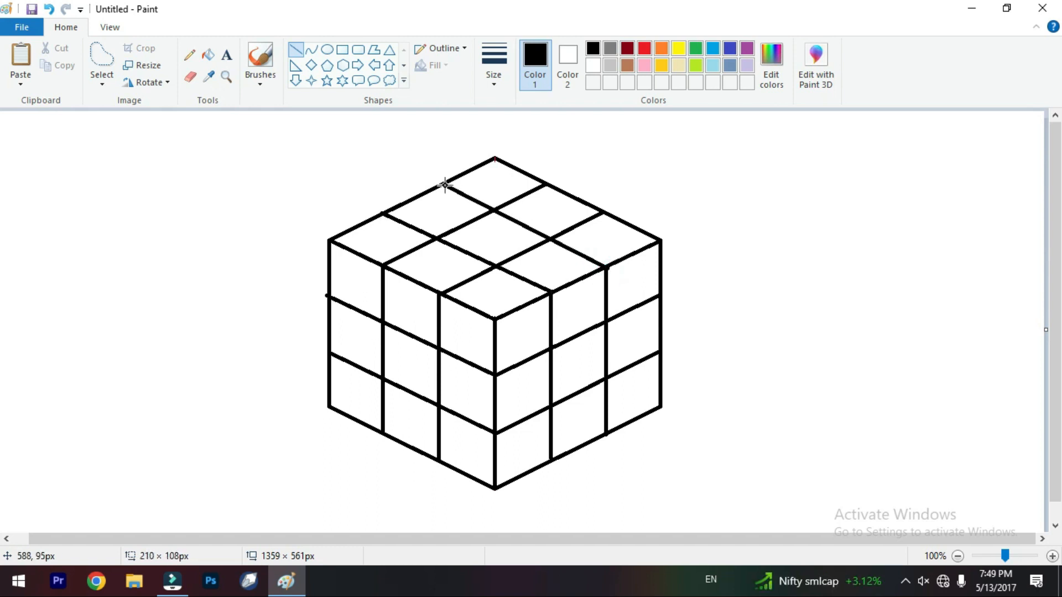
pyautogui.click(776, 221)
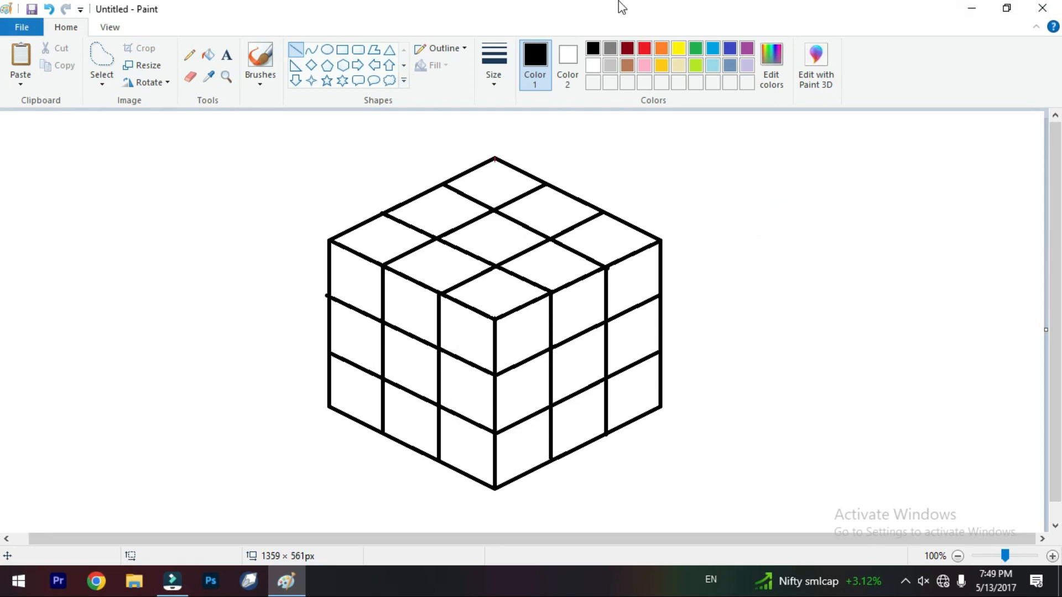
# Step: Trace the cube's outer hexagonal outline with the Polygon shape in black at the thickest line size, about 428 × 428 px
pyautogui.click(374, 49)
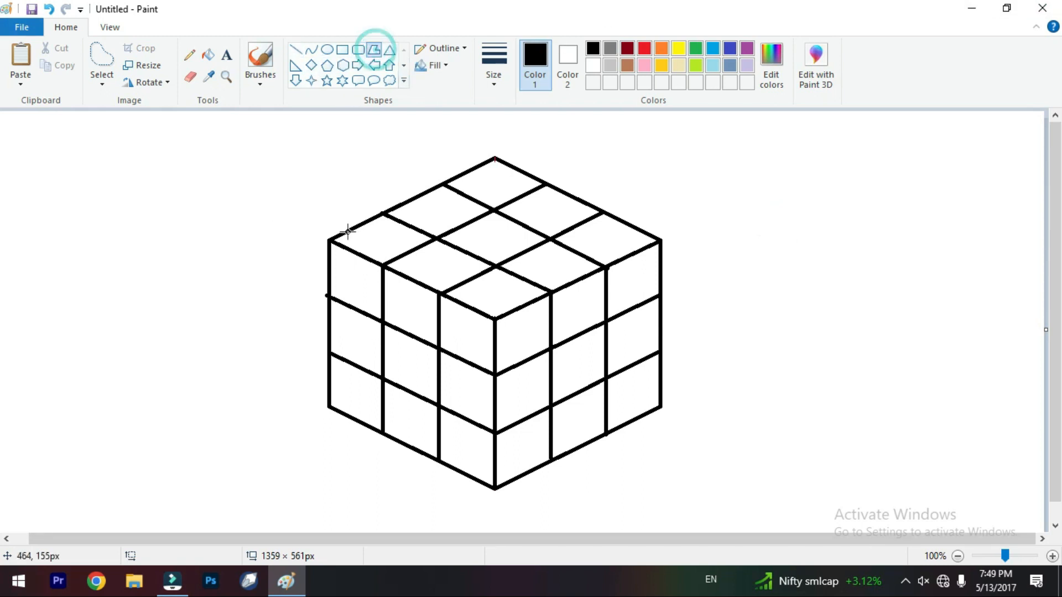
pyautogui.click(495, 71)
pyautogui.click(505, 202)
pyautogui.moveTo(329, 239); pyautogui.dragTo(497, 157)
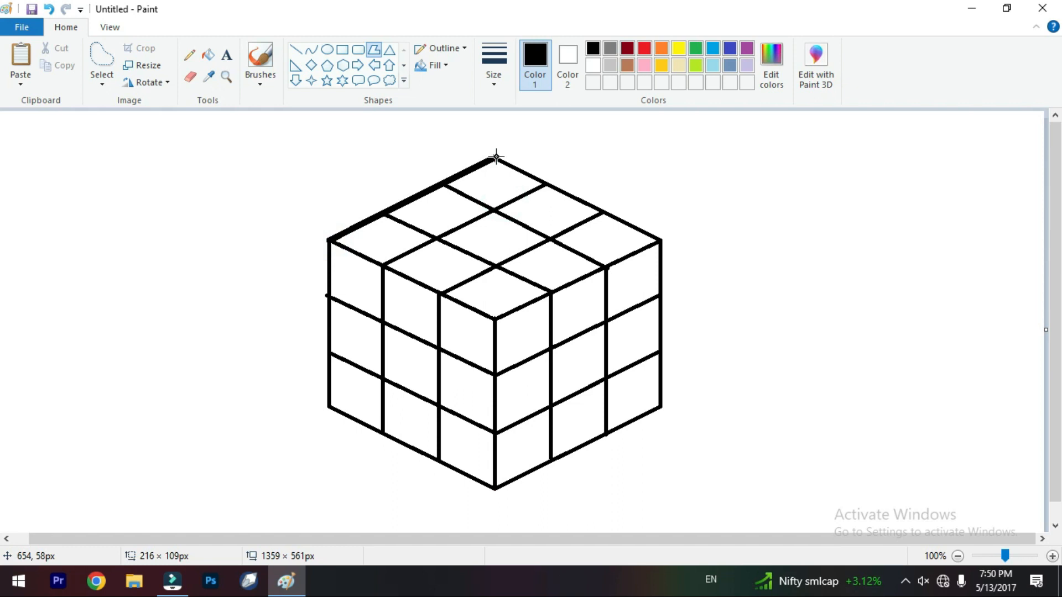
pyautogui.click(660, 241)
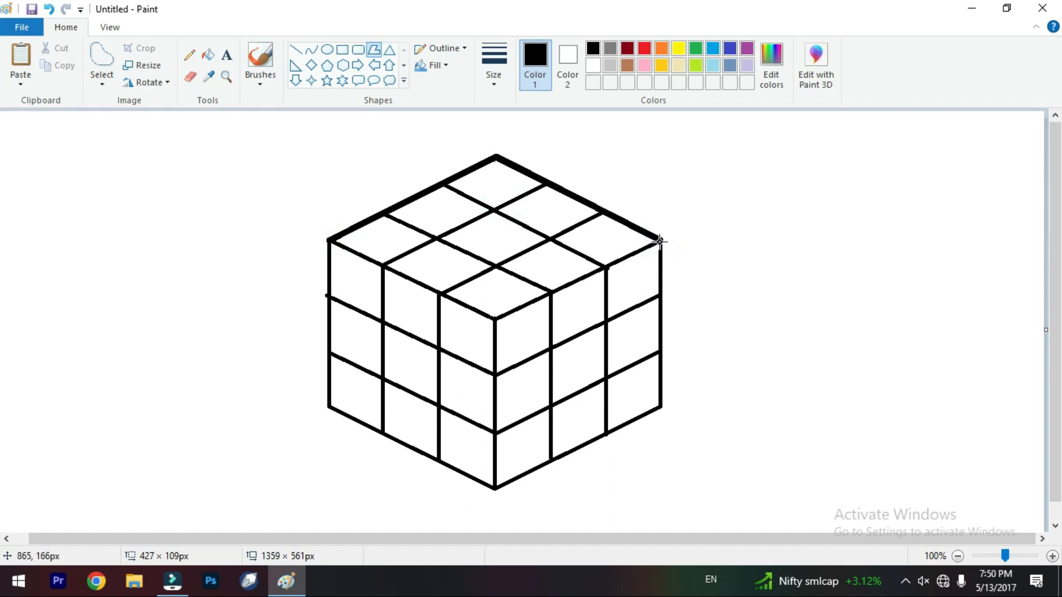
pyautogui.click(660, 407)
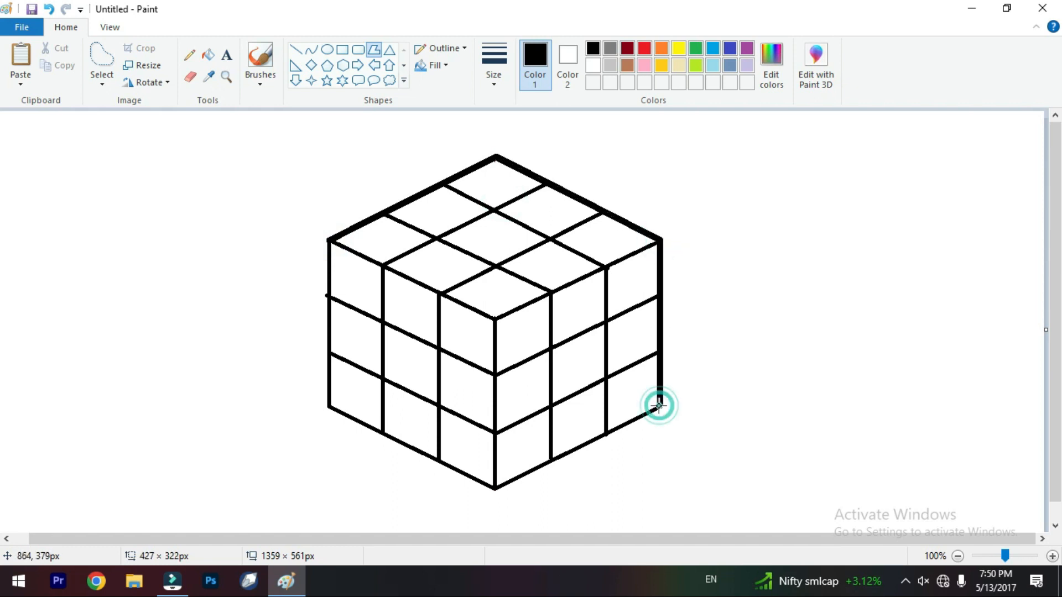
pyautogui.click(495, 488)
pyautogui.click(328, 407)
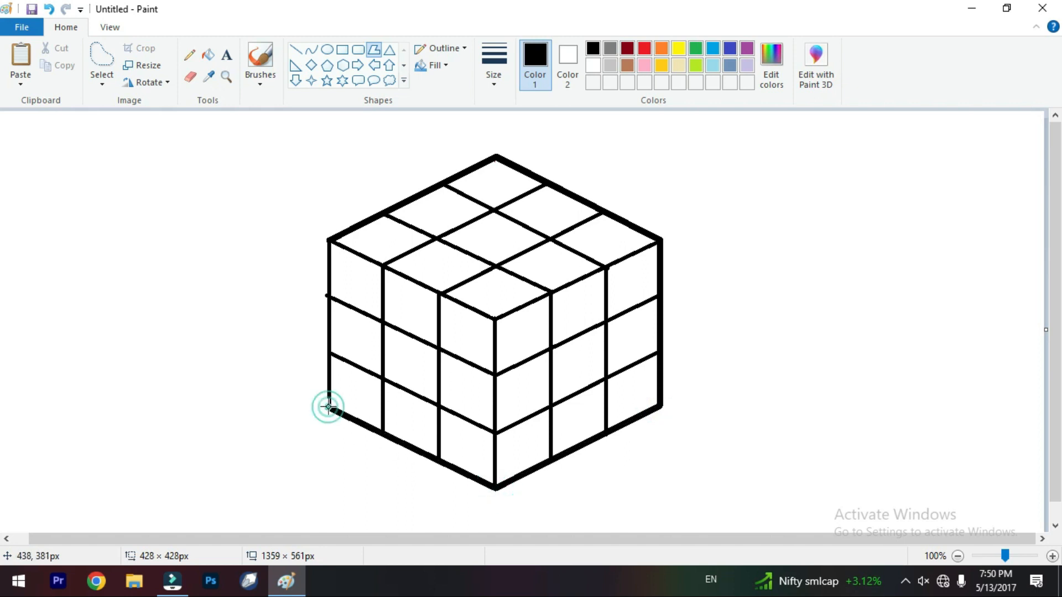
pyautogui.click(328, 241)
pyautogui.click(792, 195)
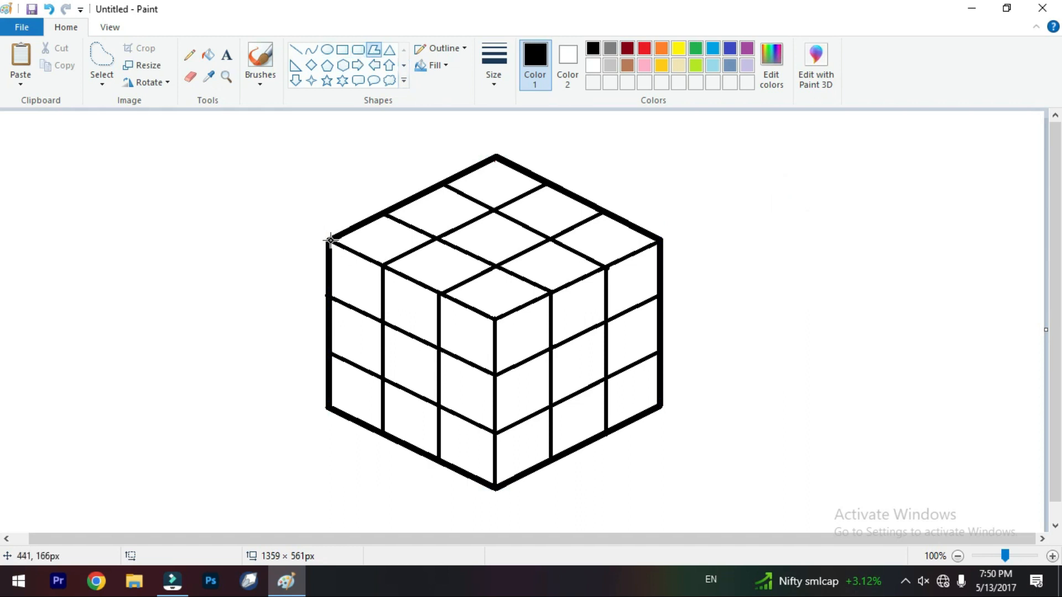
# Step: Thicken the three inner edges meeting at the cube's centre corner with a black polygon traced along the face edges
pyautogui.moveTo(330, 242); pyautogui.dragTo(495, 319)
pyautogui.click(654, 242)
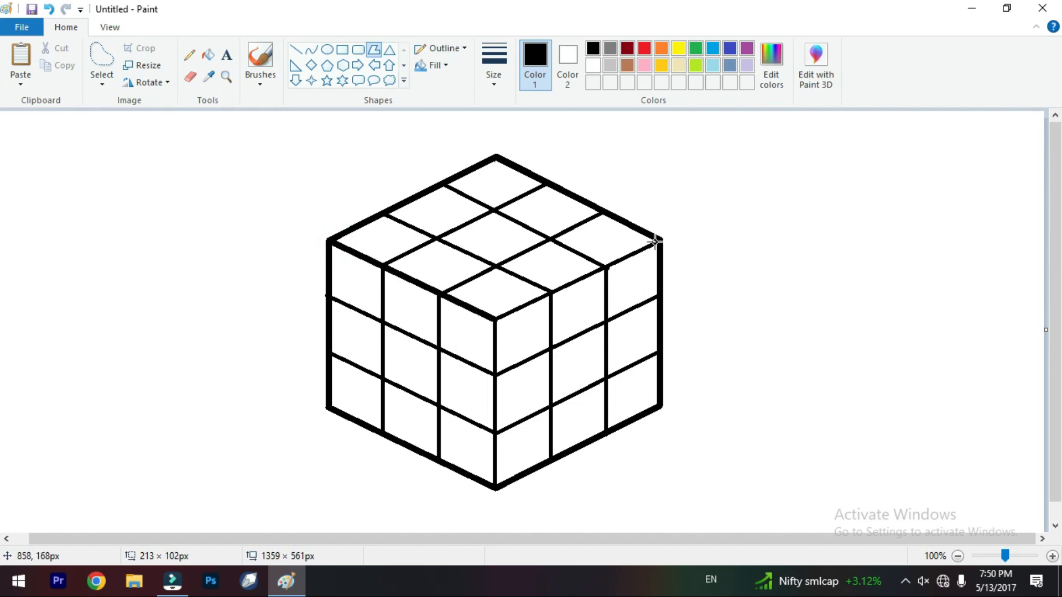
pyautogui.click(659, 241)
pyautogui.click(659, 404)
pyautogui.click(495, 486)
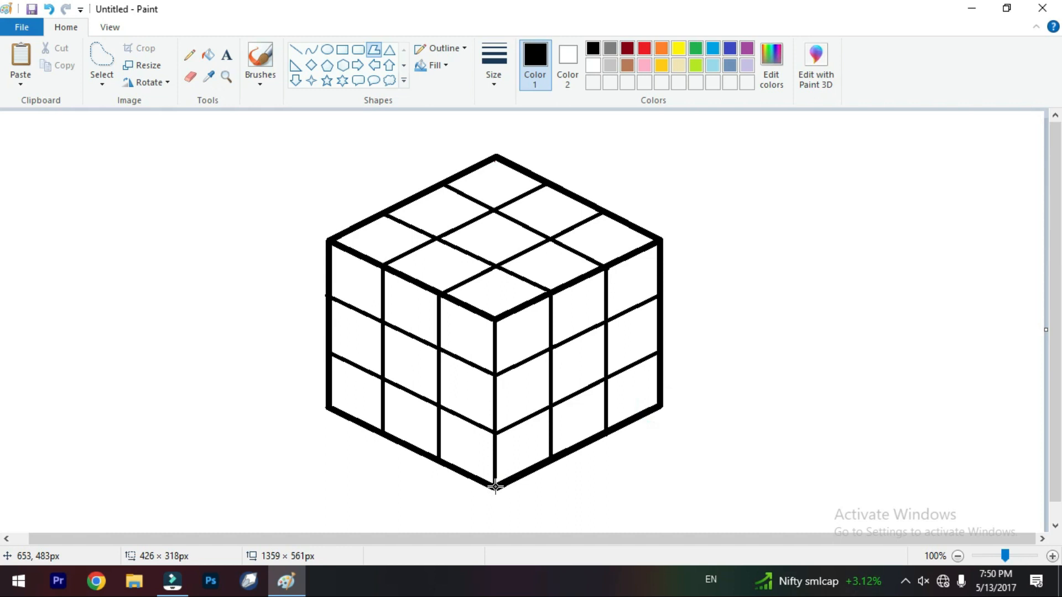
pyautogui.click(494, 319)
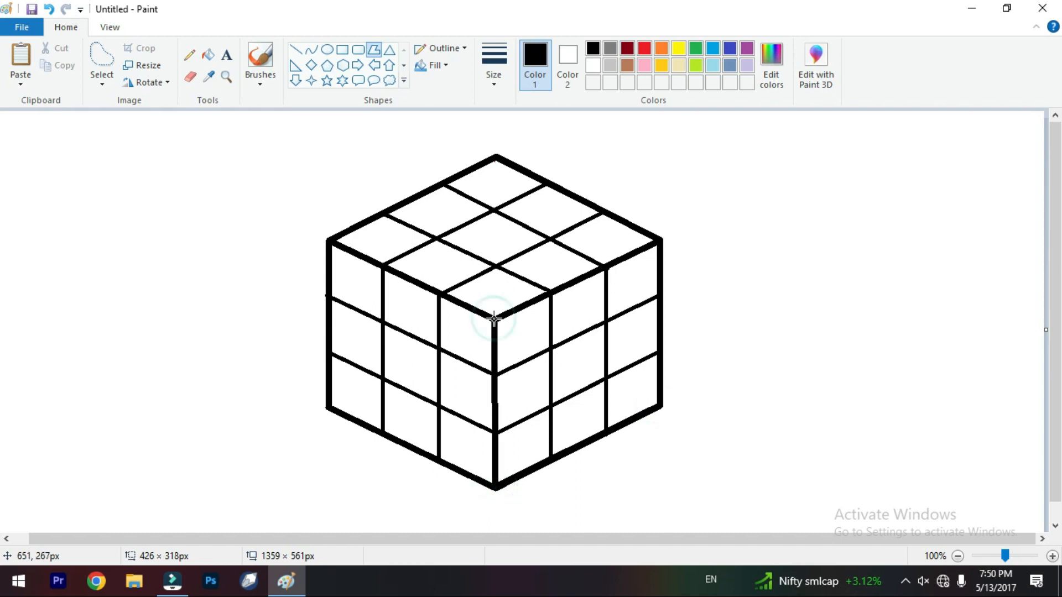
pyautogui.click(330, 240)
pyautogui.click(806, 313)
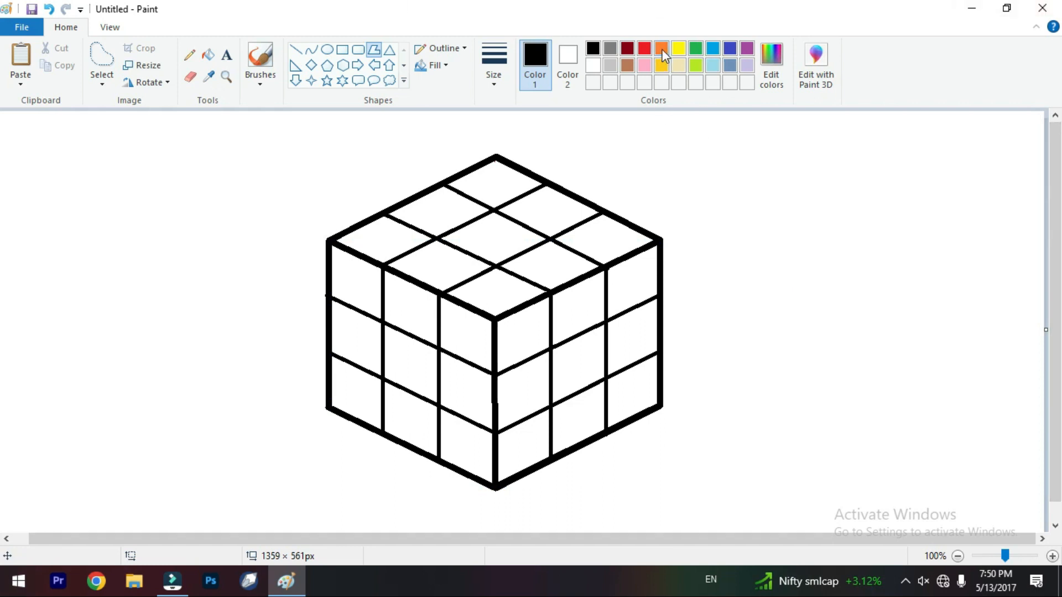
# Step: Fill the middle cells along the top face's front-left and back-right edges with red using the Fill tool
pyautogui.click(644, 48)
pyautogui.click(208, 55)
pyautogui.click(447, 263)
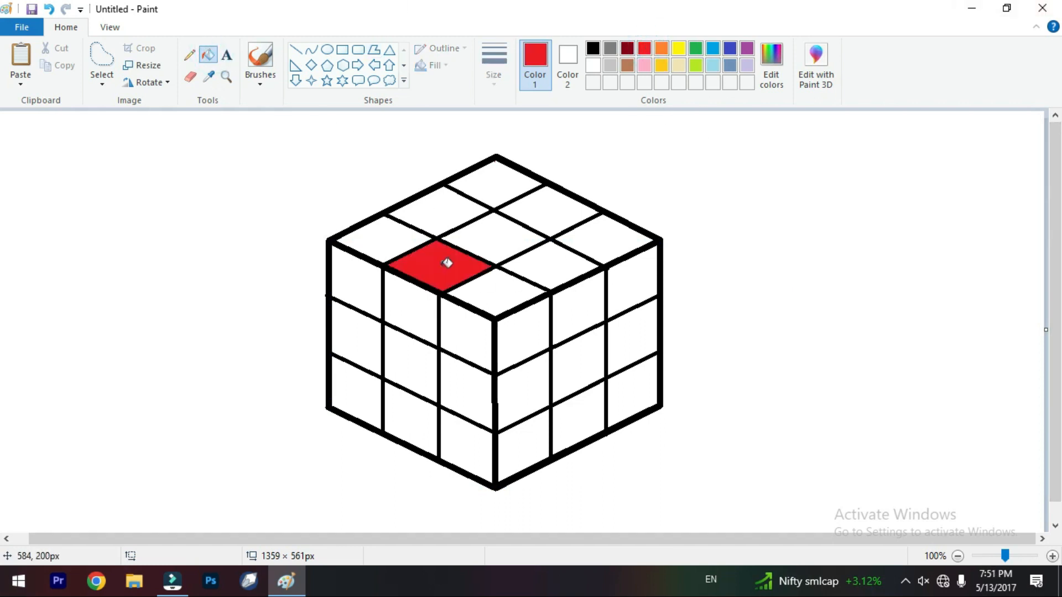
pyautogui.click(550, 214)
pyautogui.click(563, 254)
pyautogui.click(461, 193)
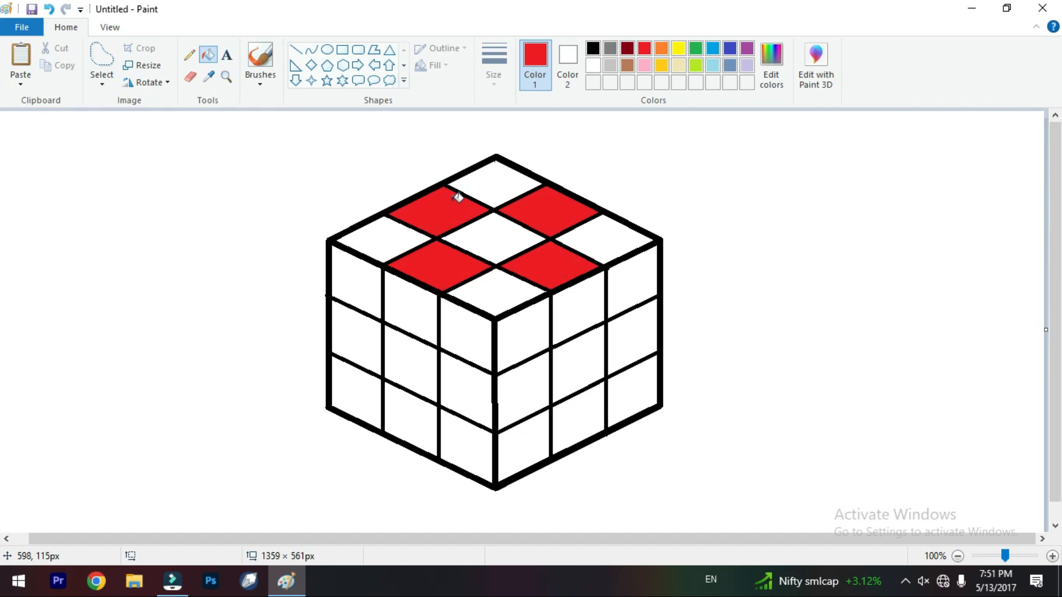
pyautogui.hotkey('ctrl', 'z')
pyautogui.hotkey('ctrl', 'z')
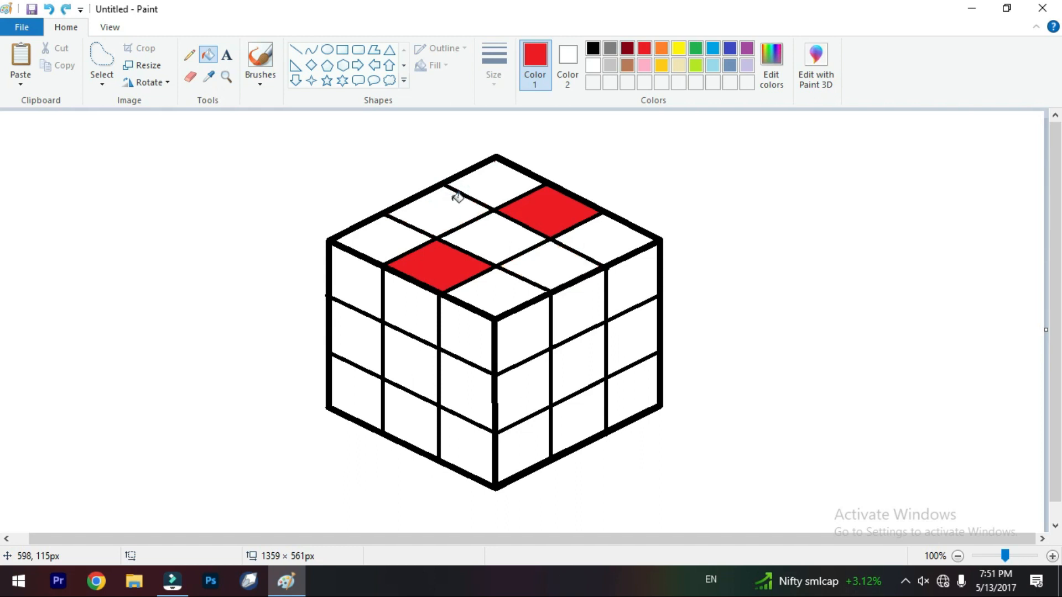
# Step: Fill red the left face's bottom-middle, middle-left and top-right cells, and the right face's centre and top-right cells
pyautogui.click(416, 419)
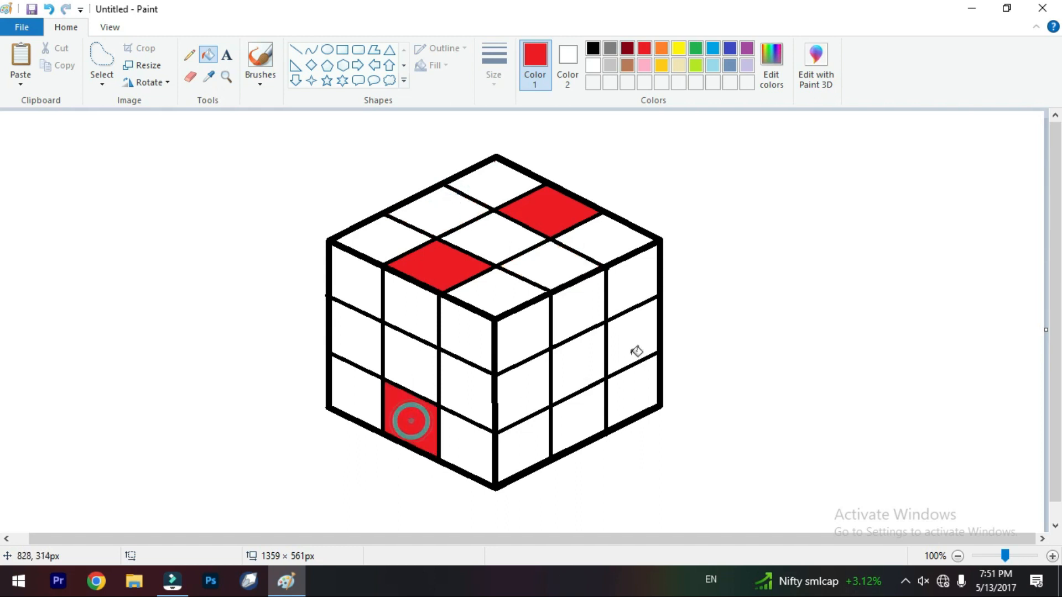
pyautogui.click(586, 353)
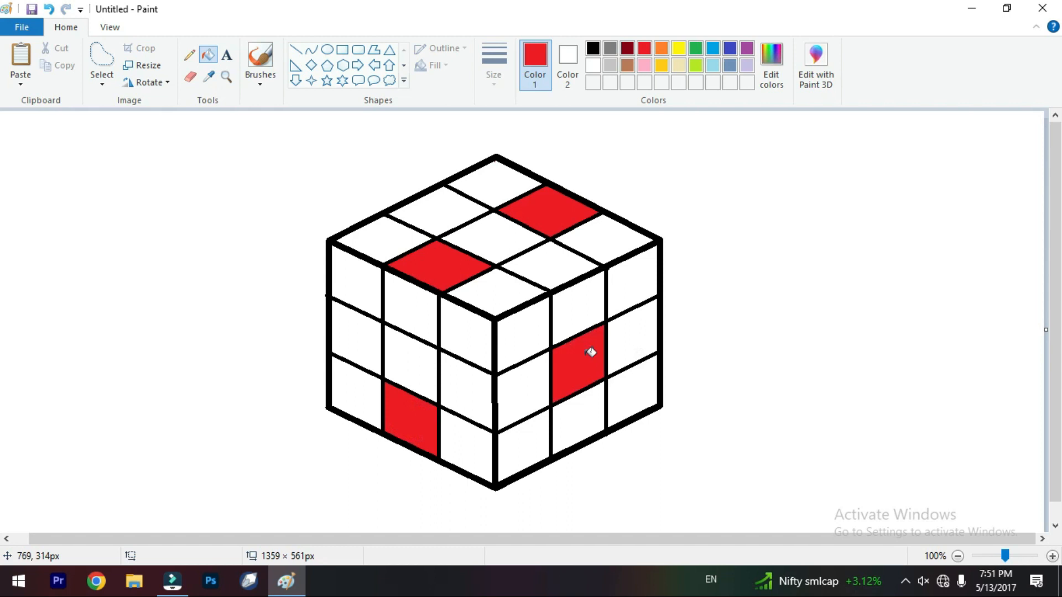
pyautogui.click(353, 326)
pyautogui.click(478, 341)
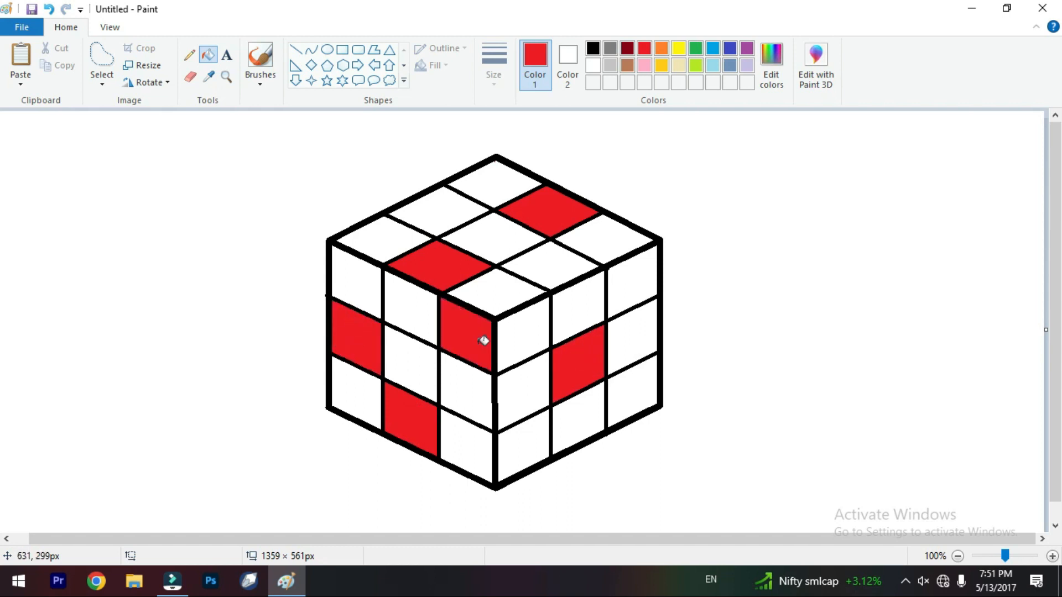
pyautogui.click(645, 296)
# Step: Fill gold the top face's left-corner and front-right middle cells, the right face's middle-left and bottom-right, and the left face's bottom-right and centre
pyautogui.click(661, 64)
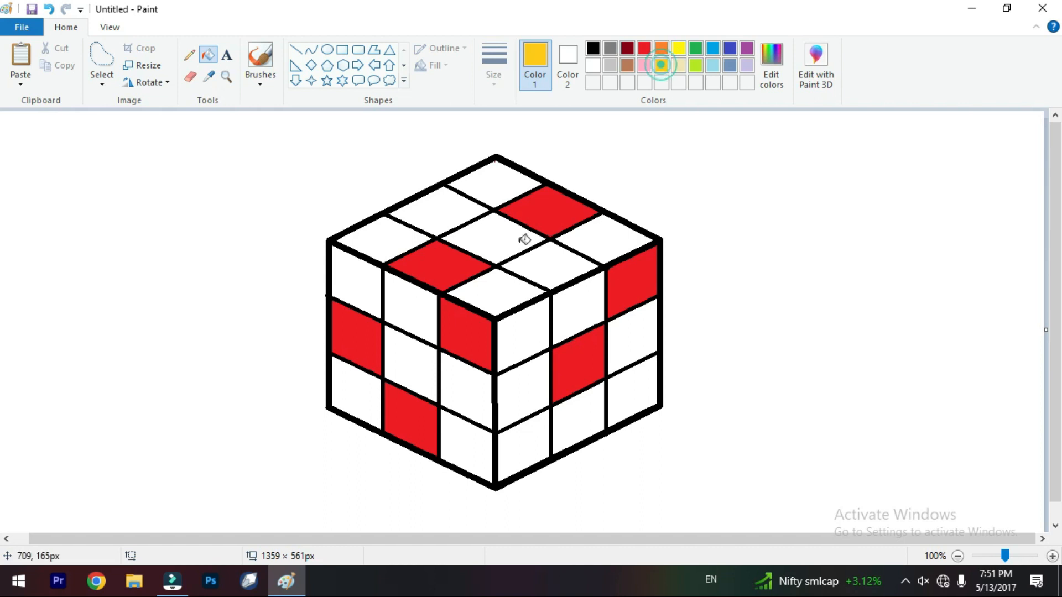
pyautogui.click(404, 234)
pyautogui.click(552, 264)
pyautogui.click(516, 387)
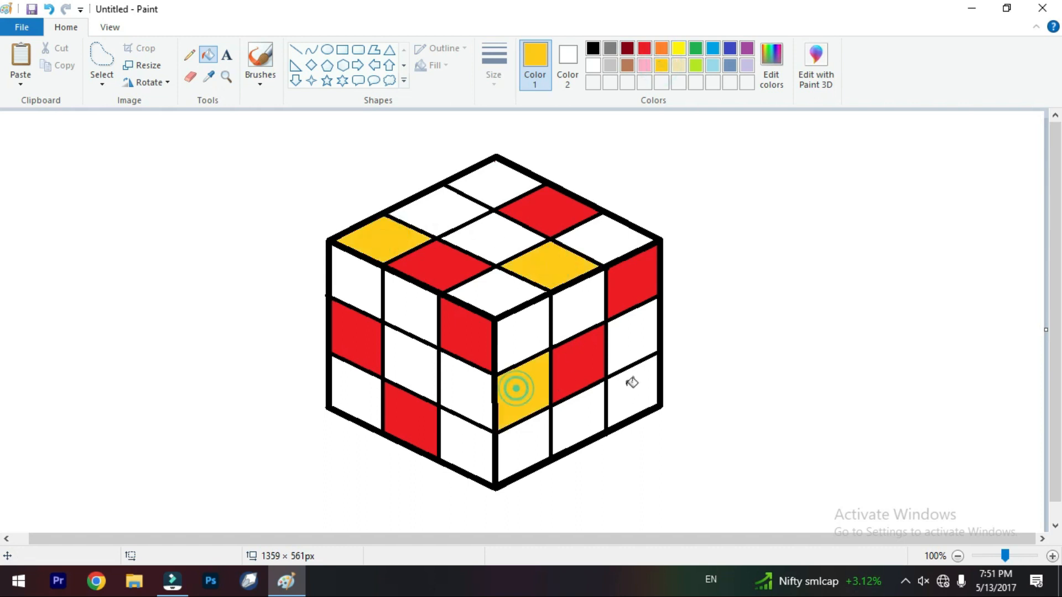
pyautogui.click(626, 384)
pyautogui.click(467, 445)
pyautogui.click(410, 360)
# Step: Fill green the top face's back-left middle and right-corner cells, the left face's middle-right and top-left, and the right face's bottom-middle and top-left
pyautogui.click(695, 48)
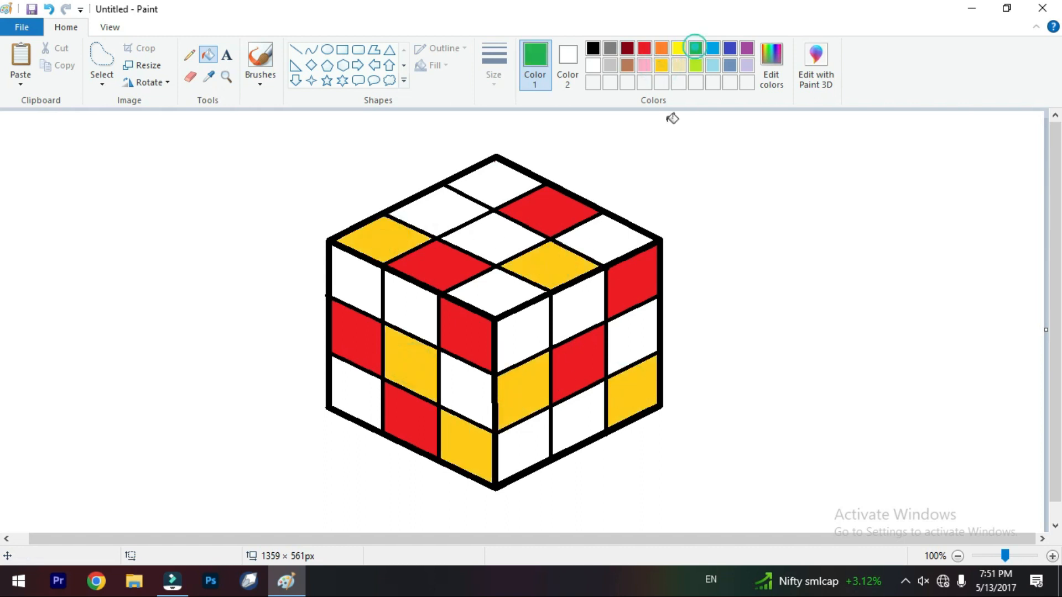
pyautogui.click(456, 206)
pyautogui.click(608, 235)
pyautogui.click(471, 398)
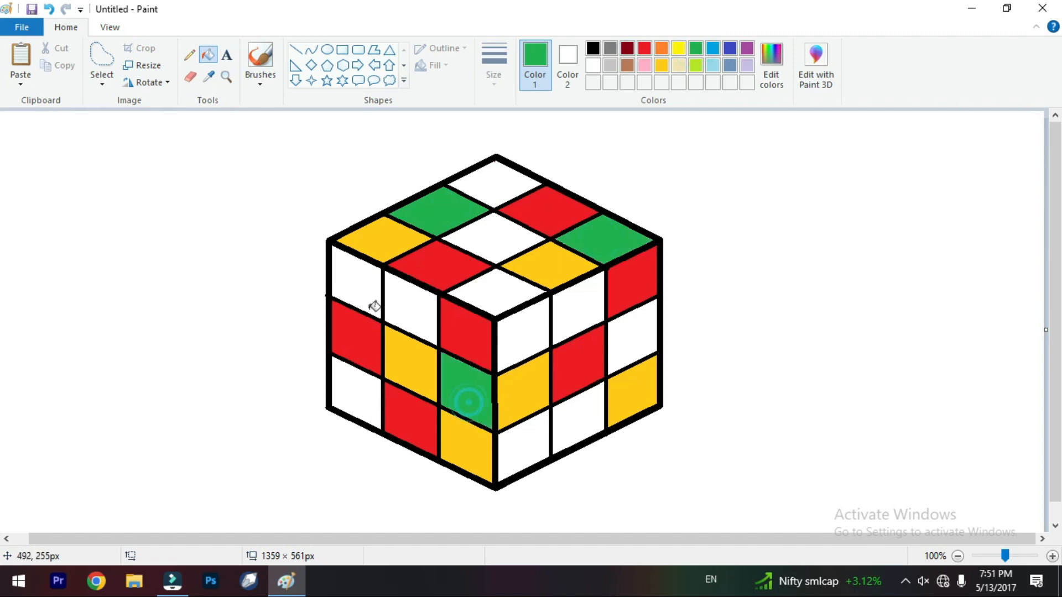
pyautogui.click(361, 296)
pyautogui.click(583, 423)
pyautogui.click(528, 337)
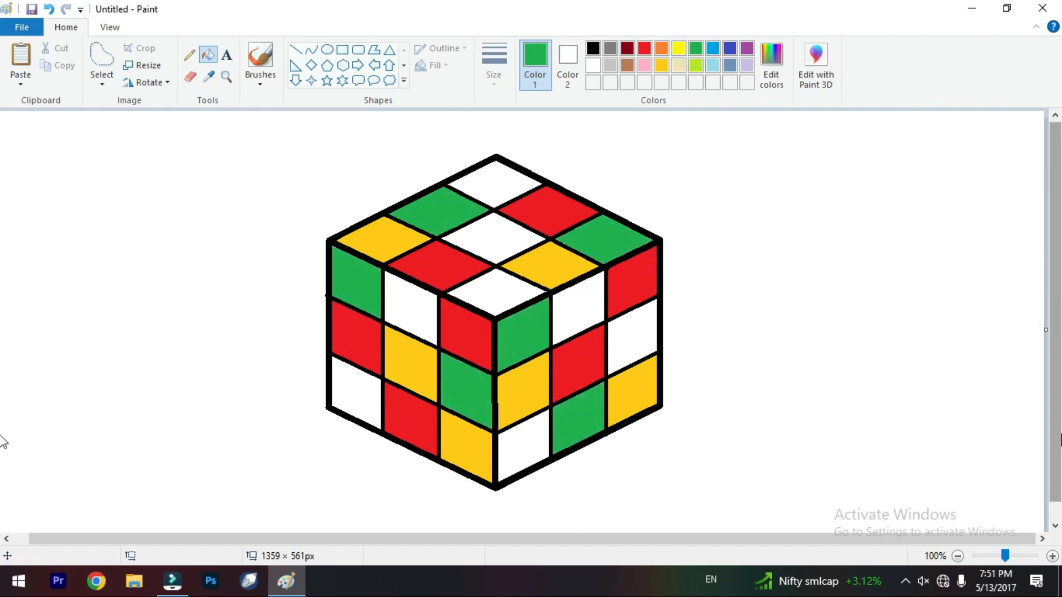
# Step: Fill indigo the top face's centre and back-corner cells, both side faces' bottom-left cells, and the right face's middle-right cell
pyautogui.click(729, 48)
pyautogui.click(495, 232)
pyautogui.click(521, 442)
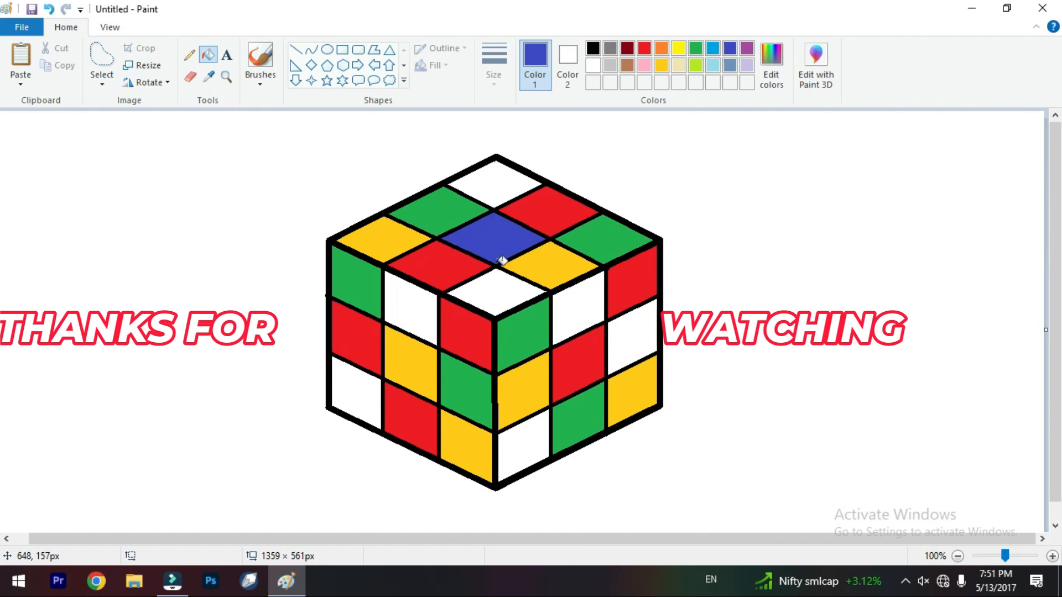
pyautogui.click(349, 394)
pyautogui.click(641, 334)
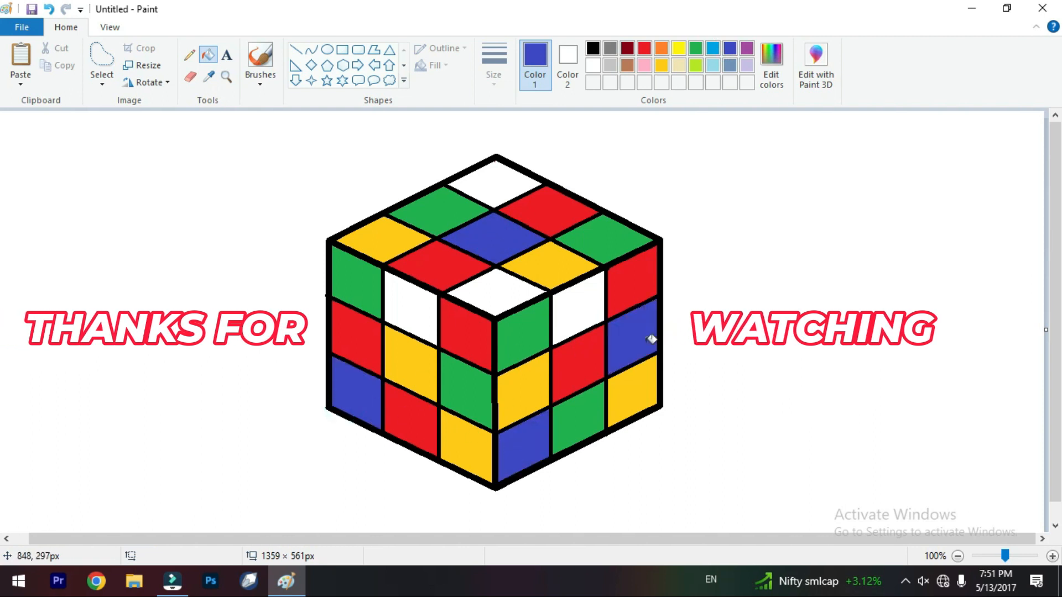
pyautogui.click(496, 178)
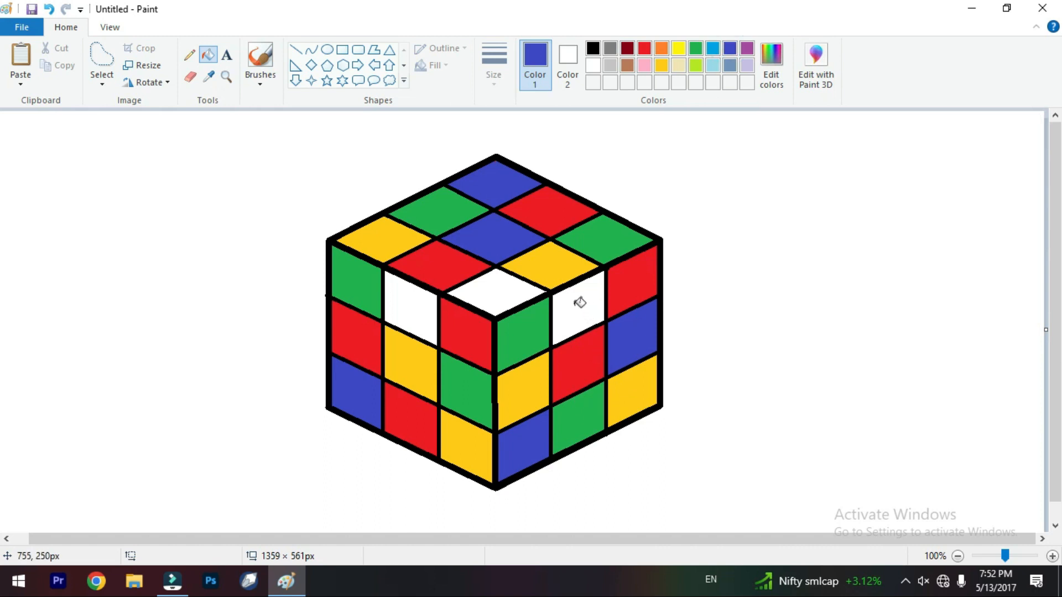
# Step: Fill the top-middle cells of both side faces with red and the top face's front-corner cell with green
pyautogui.click(645, 49)
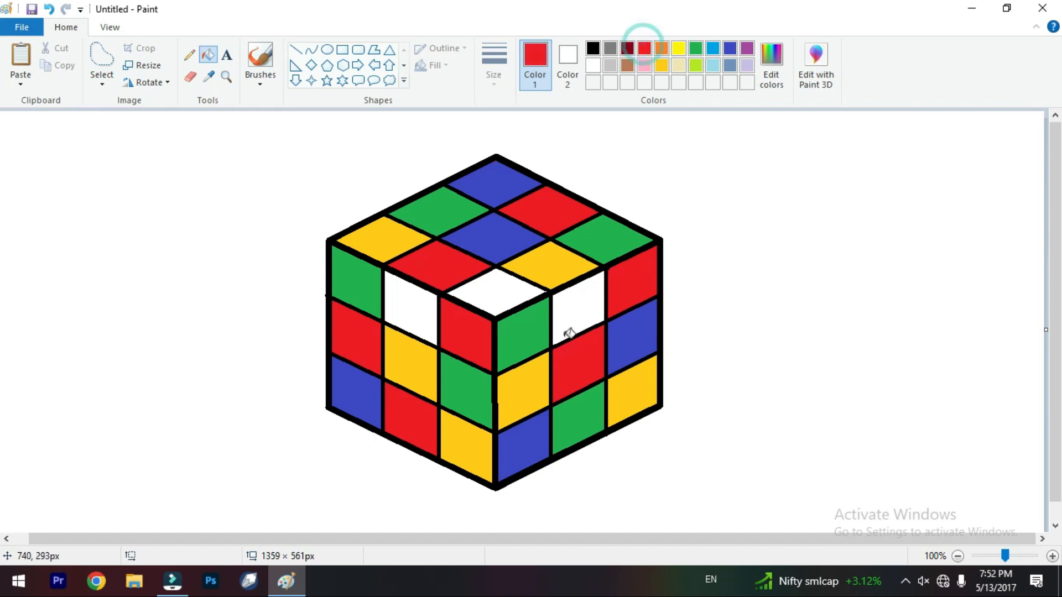
pyautogui.click(571, 322)
pyautogui.click(410, 315)
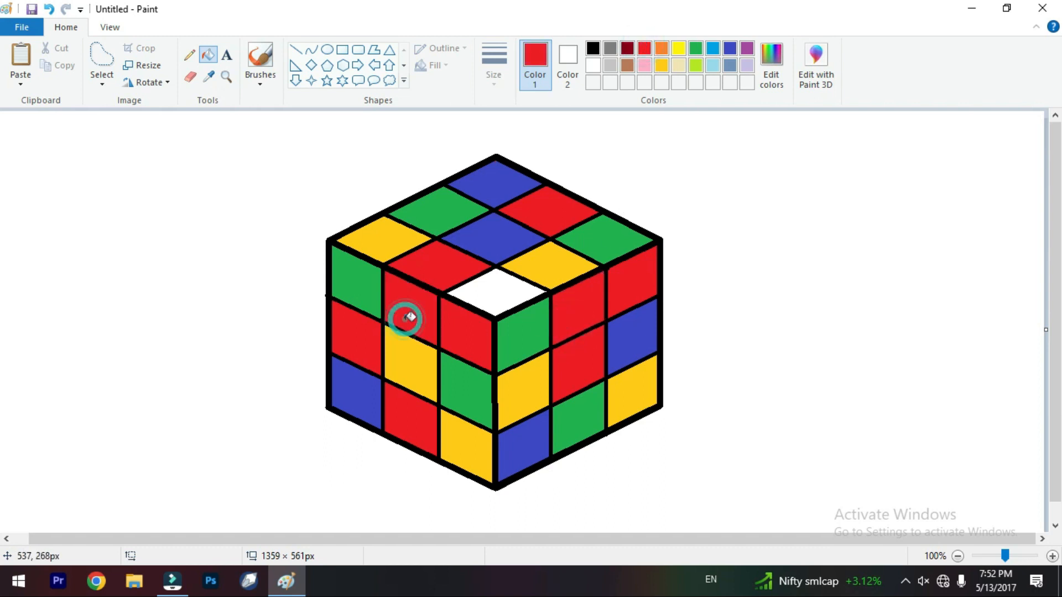
pyautogui.click(695, 49)
pyautogui.click(499, 294)
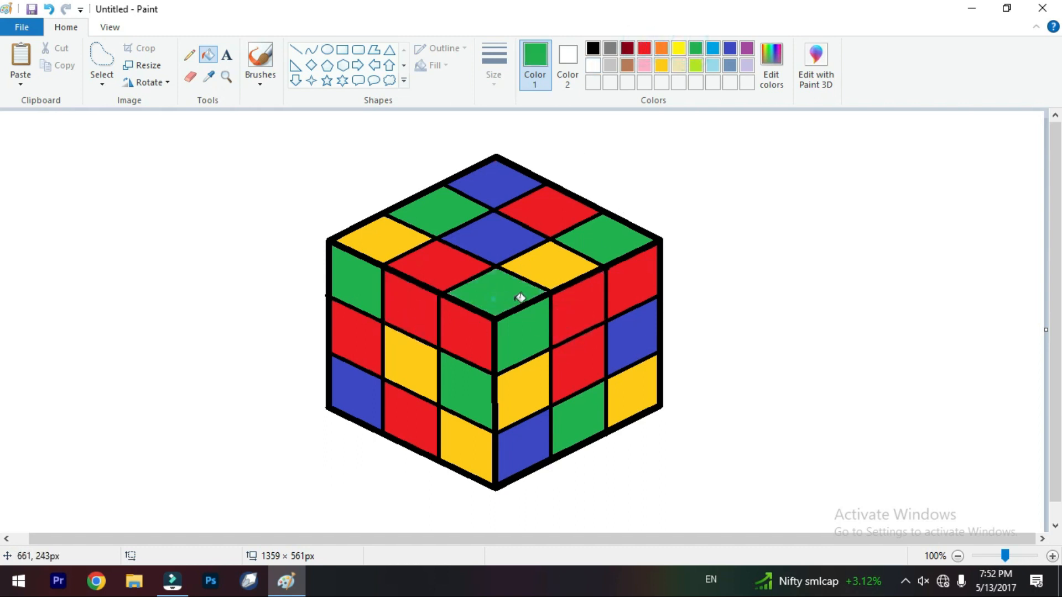